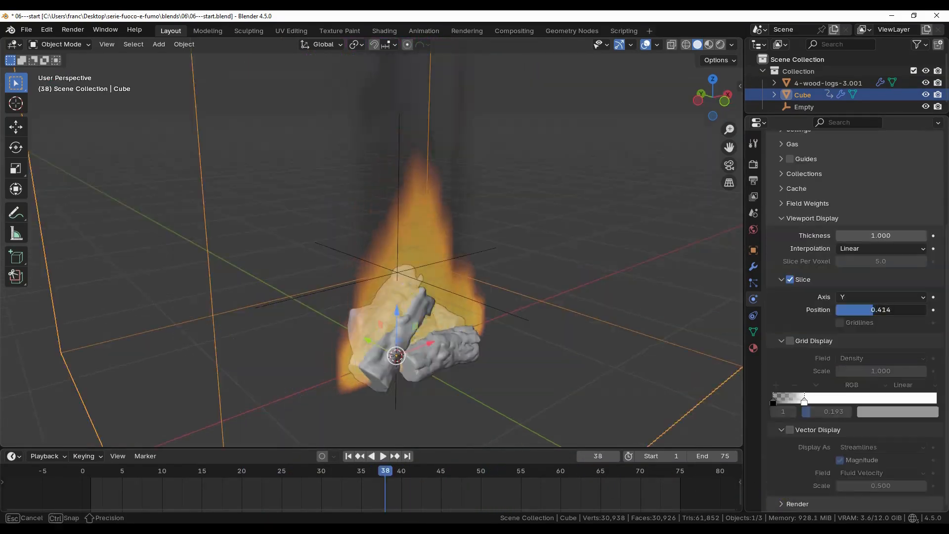
Increase the slice position of the fluid domain's viewport display along the Y axis
drag(870, 309, 894, 309)
mouse_move(476, 337)
middle_down()
mouse_move(553, 330)
mouse_move(468, 339)
middle_up()
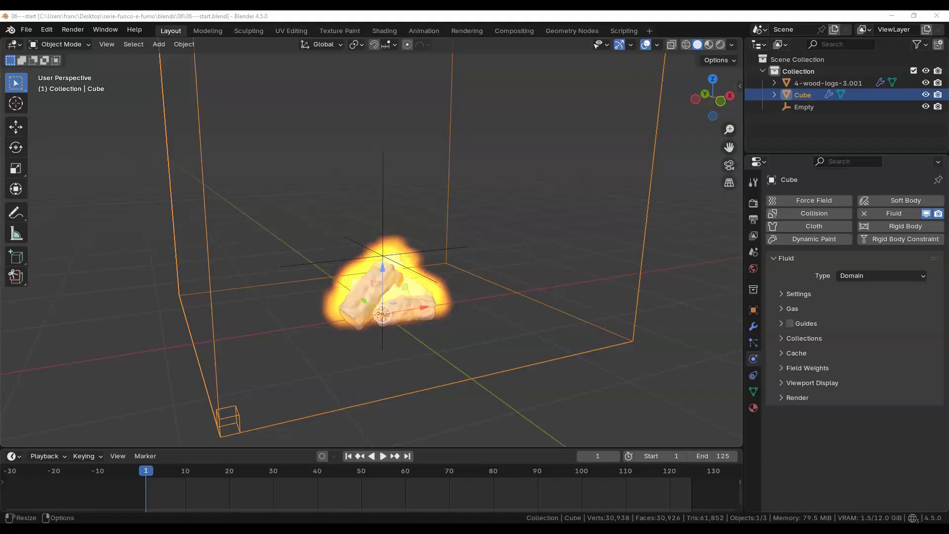
Expand the fluid domain's Field Weights settings and play the campfire simulation with the default weights
click(806, 369)
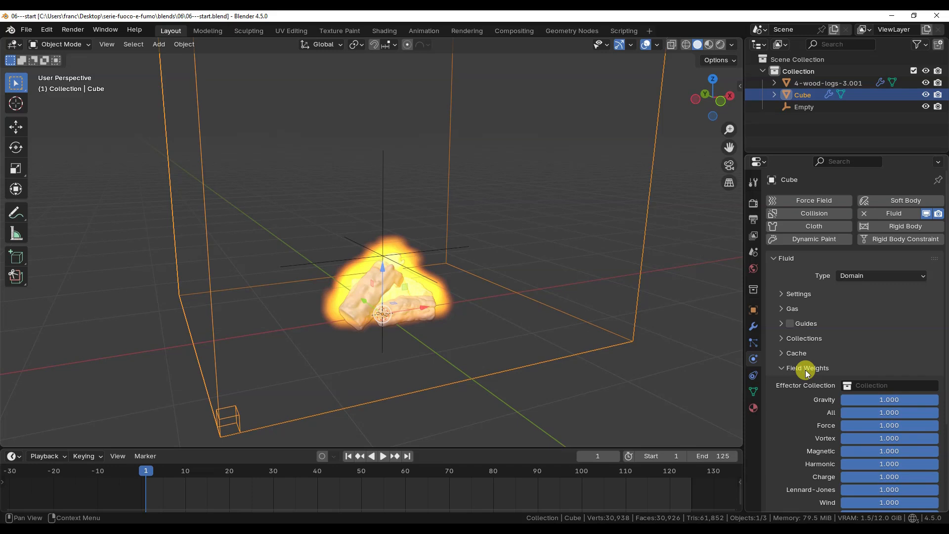
scroll(805, 370, down, 5)
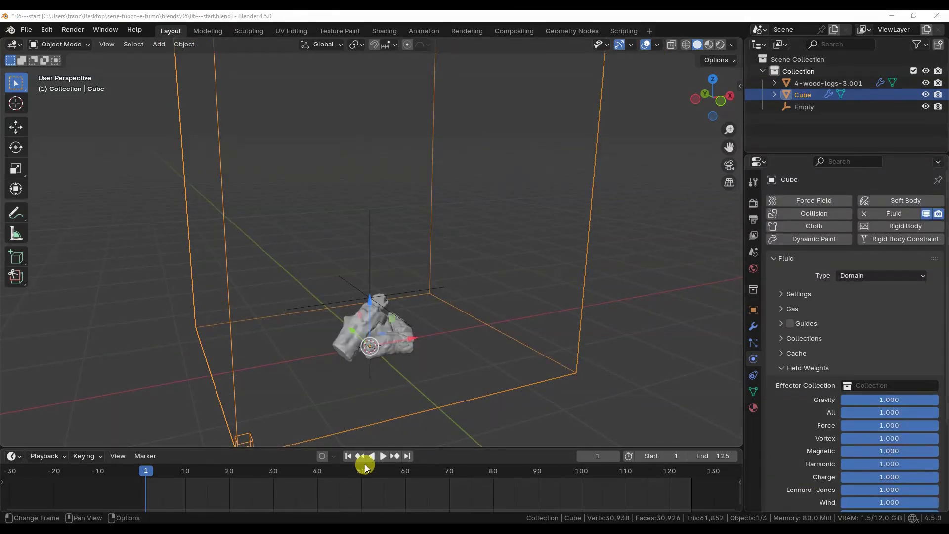
click(382, 455)
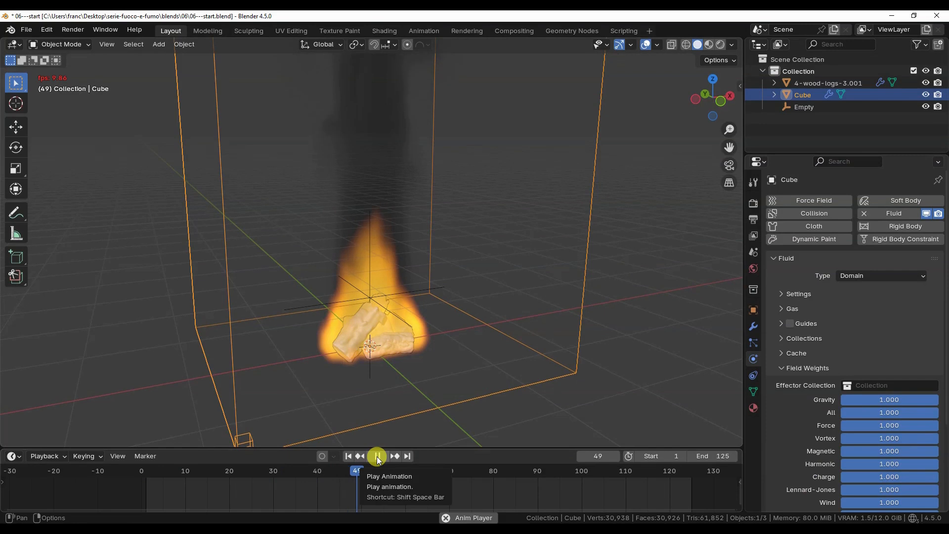
key(Escape)
Set the domain's Gravity field weight to 0 and play the simulation, returning to frame 1
drag(886, 400, 842, 400)
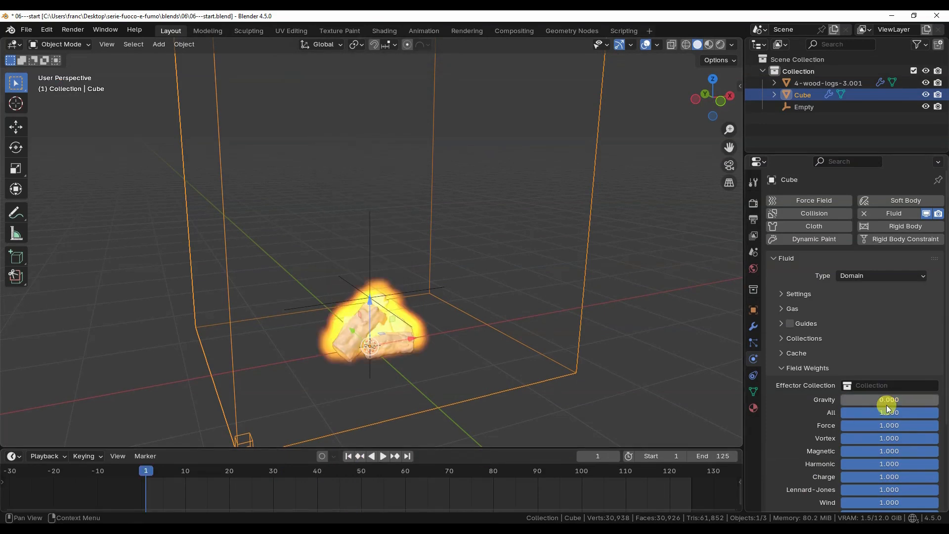
click(383, 456)
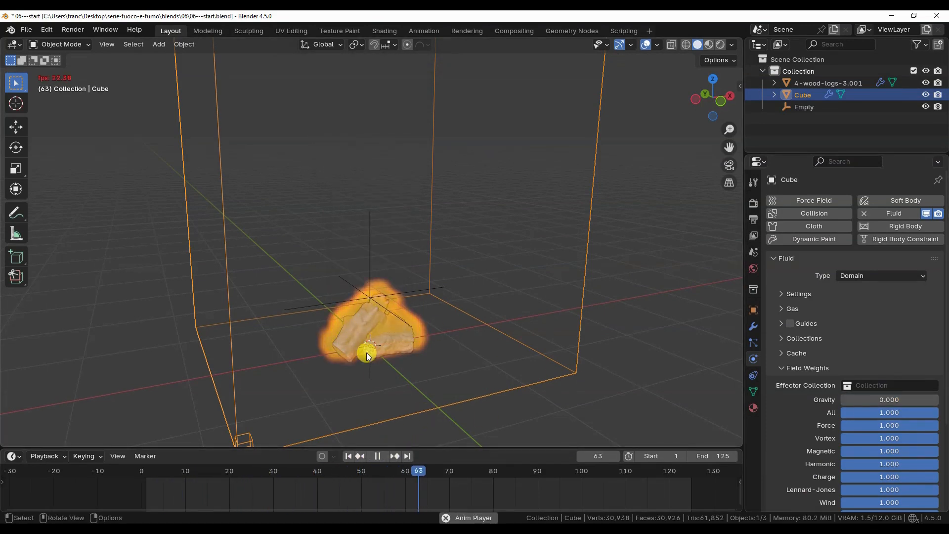
click(373, 457)
key(shift+Left)
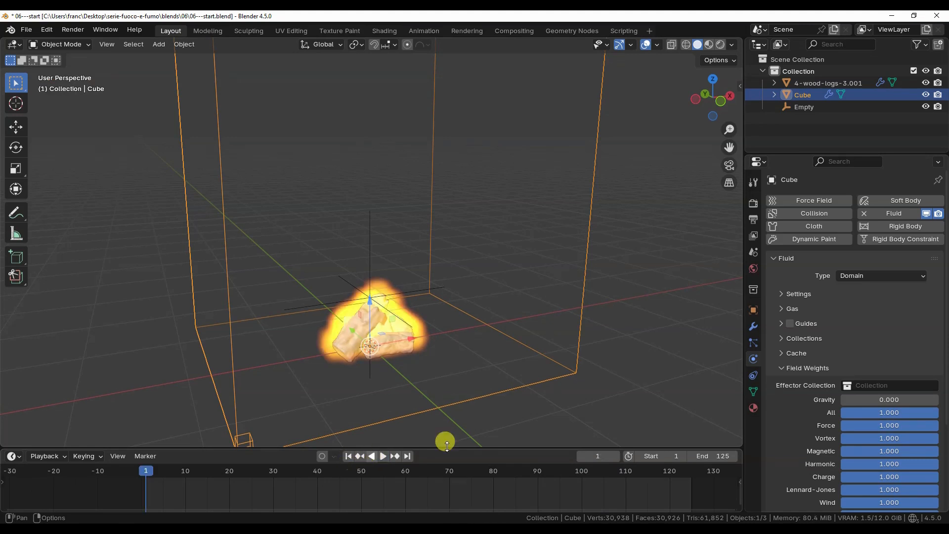
Keyframe the Gravity field weight at 0 on frame 1 and at 1 on frame 125
key(i)
right_click(887, 400)
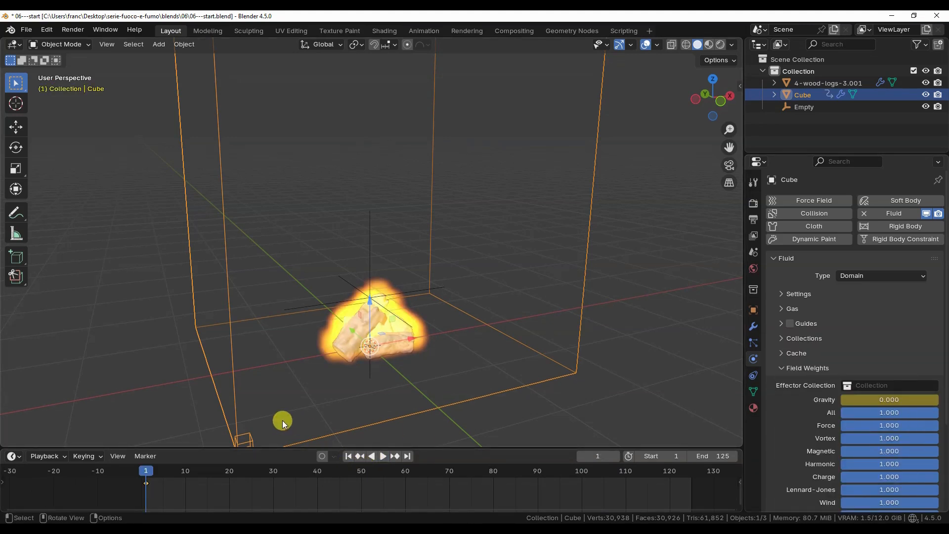
click(409, 457)
double_click(867, 402)
text(1)
key(Return)
right_click(867, 402)
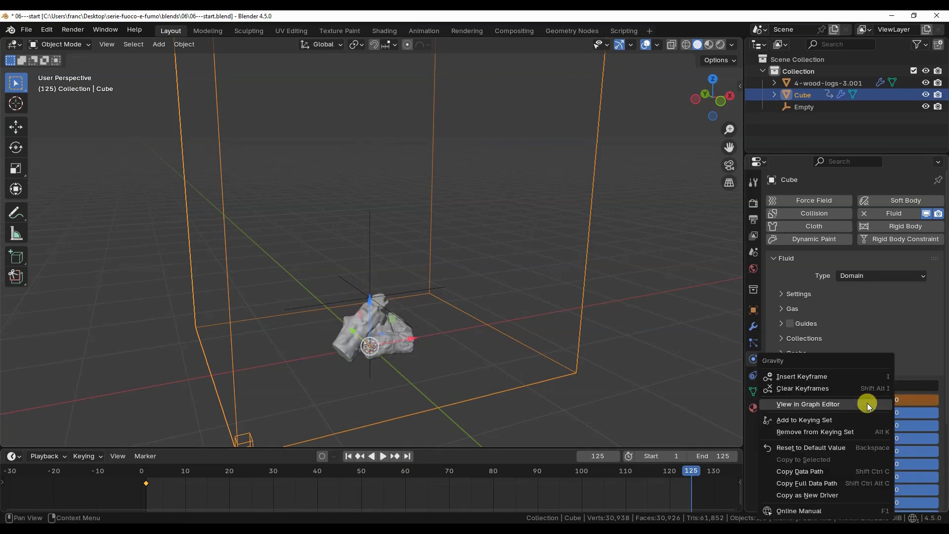
click(861, 377)
Play the simulation from frame 1 to preview the effect of the animated gravity weight
click(348, 456)
click(383, 455)
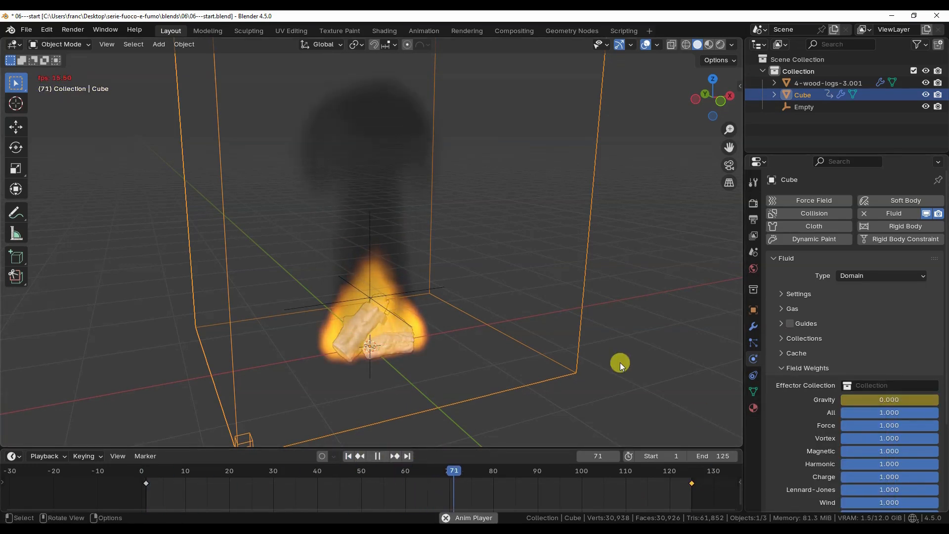
click(379, 456)
Clear the keyframes from the Gravity field weight at frame 1 and set Gravity back to 1
right_click(907, 401)
click(893, 373)
click(348, 455)
right_click(893, 402)
click(882, 388)
middle_drag(571, 361, 579, 361)
click(884, 399)
text(1)
key(Return)
scroll(880, 388, down, 5)
drag(885, 305, 938, 303)
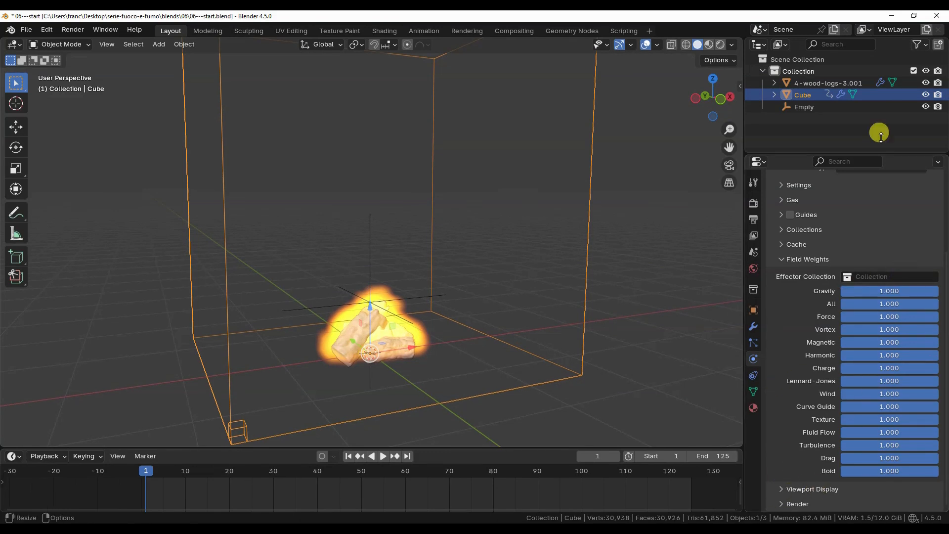
Create a collection named effectors and assign it as the domain's Effector Collection
right_click(805, 135)
click(805, 135)
double_click(816, 119)
text(effectors)
key(Return)
click(894, 276)
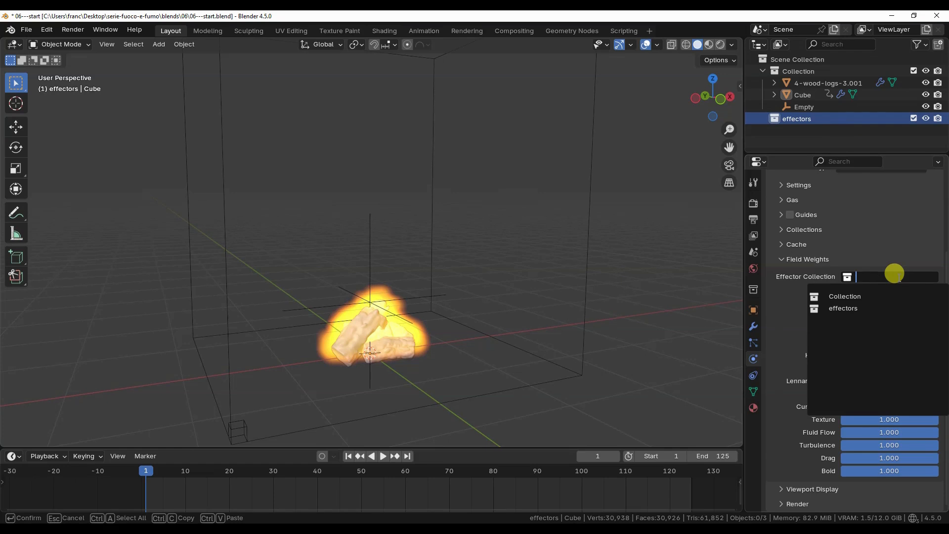
click(904, 308)
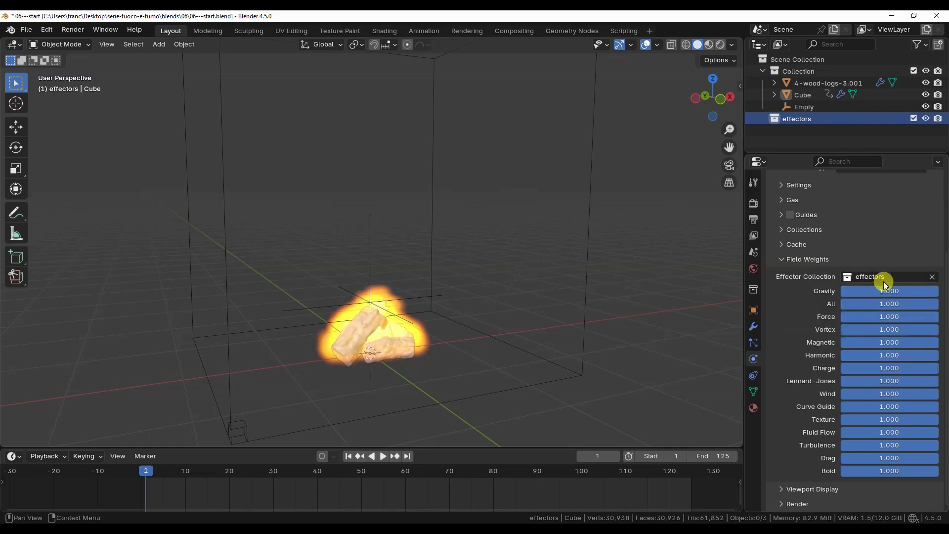
Clear the domain's Effector Collection setting and delete the effectors collection
click(932, 277)
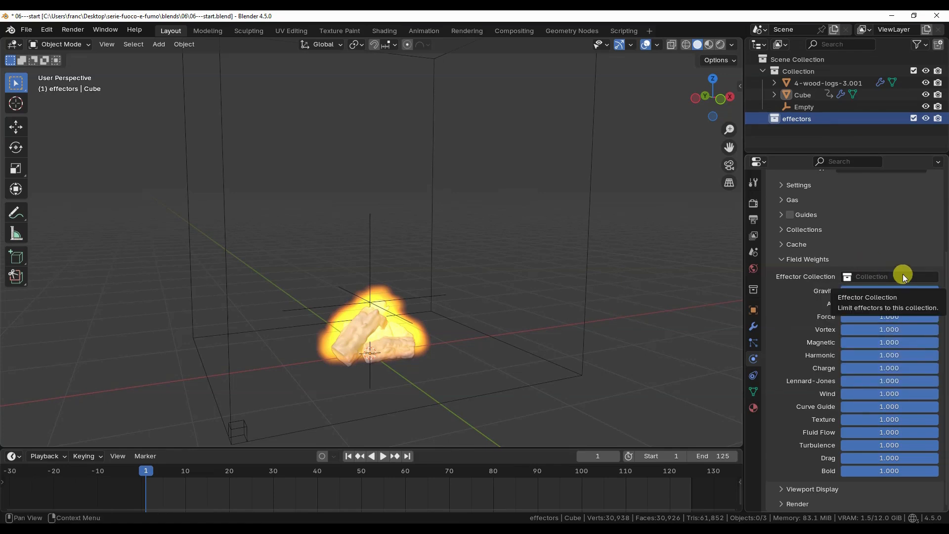
right_click(805, 120)
click(746, 182)
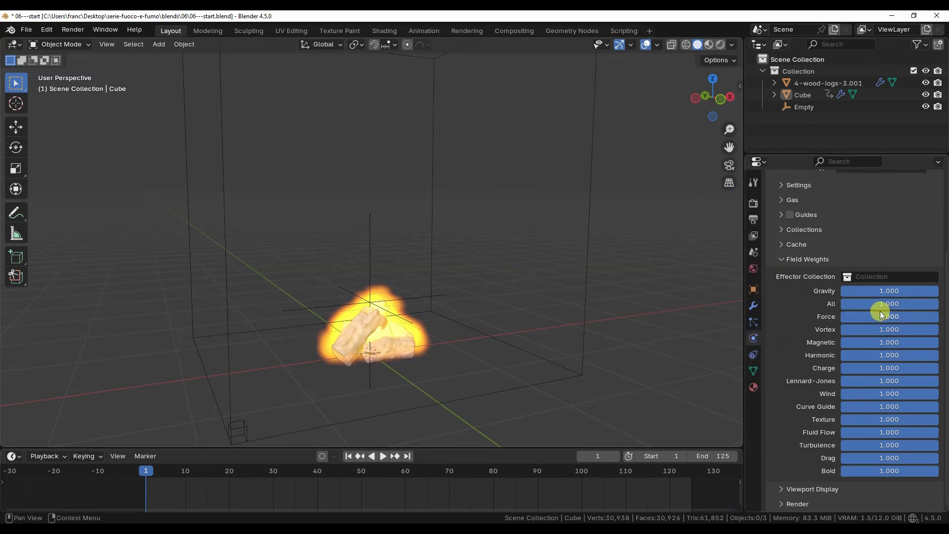
key(shift+a)
mouse_move(496, 300)
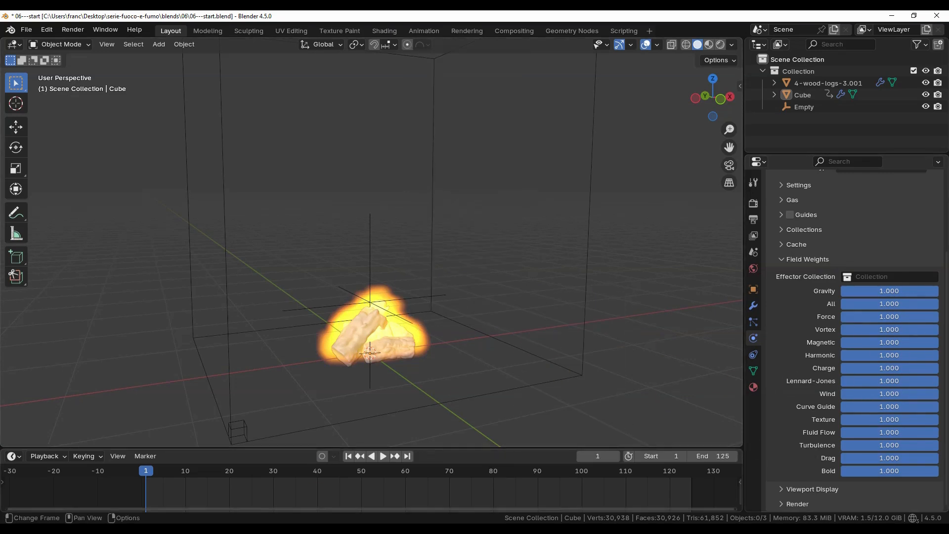
Examine the domain's Cache settings, including the Volumetric Data format, compression and precision options
click(780, 259)
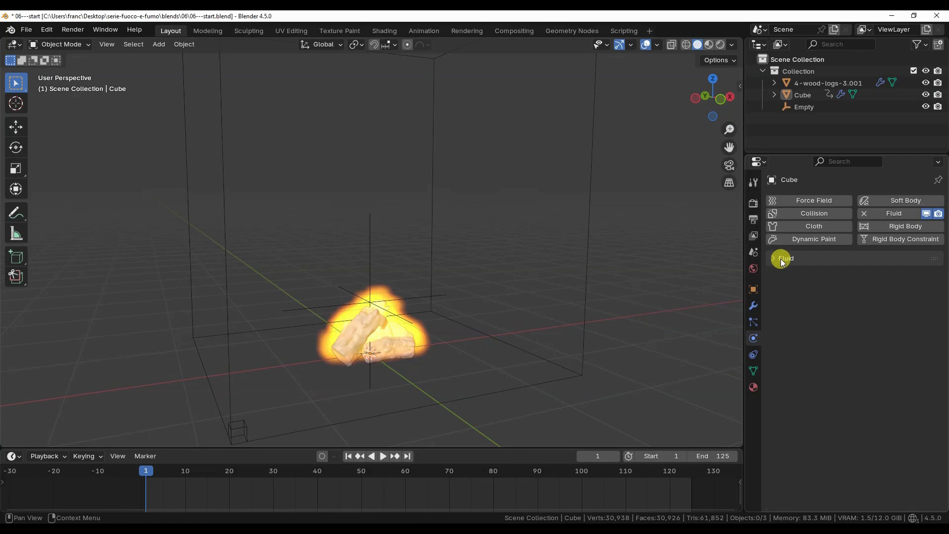
click(782, 353)
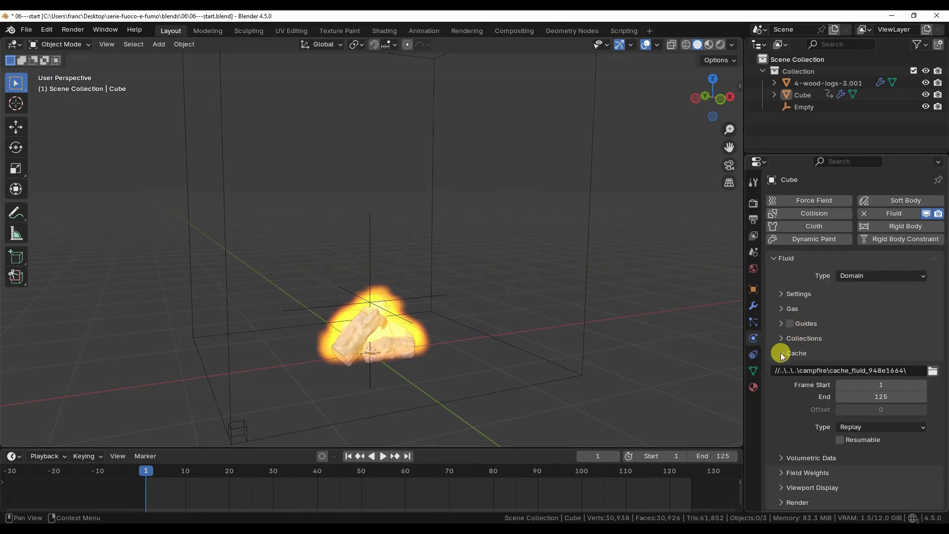
click(783, 457)
scroll(815, 396, down, 2)
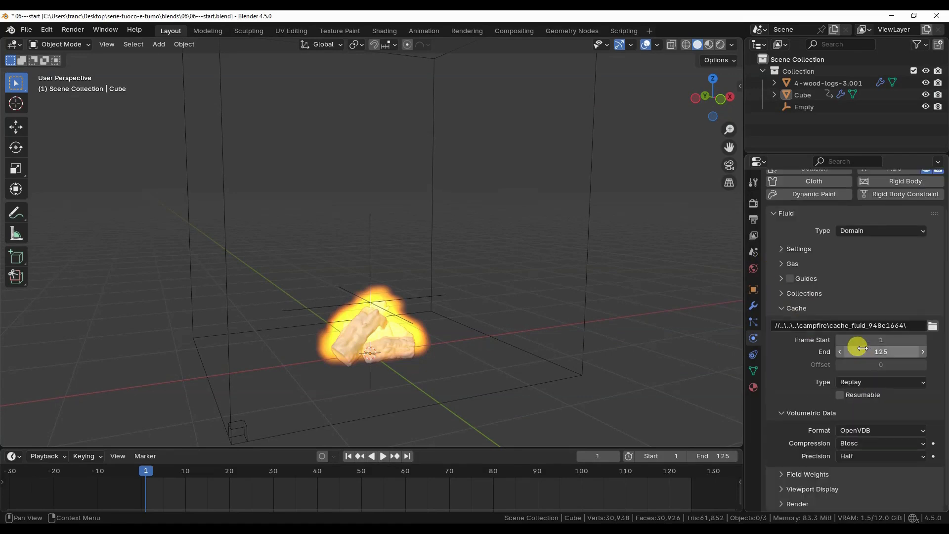
drag(869, 153, 869, 128)
drag(797, 127, 797, 132)
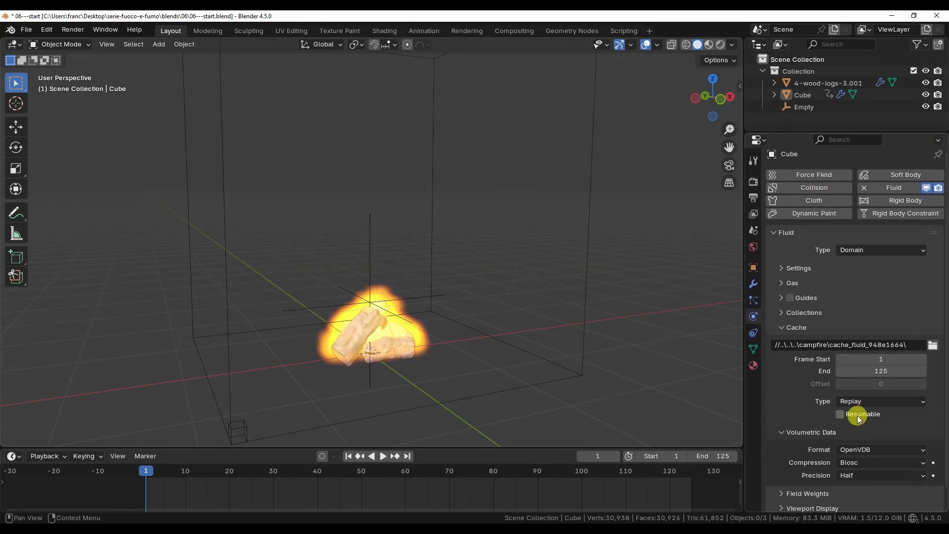
scroll(798, 440, down, 1)
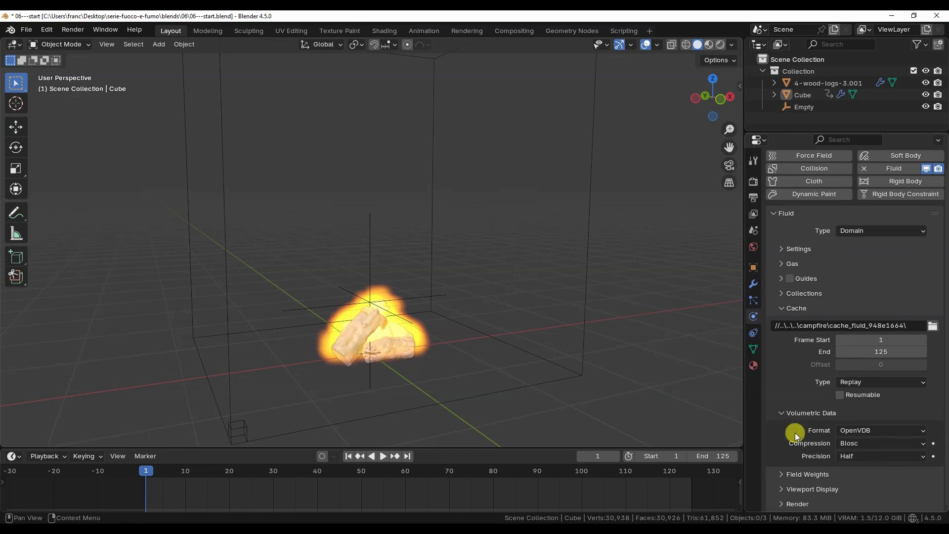
click(922, 429)
click(893, 443)
click(893, 456)
click(789, 418)
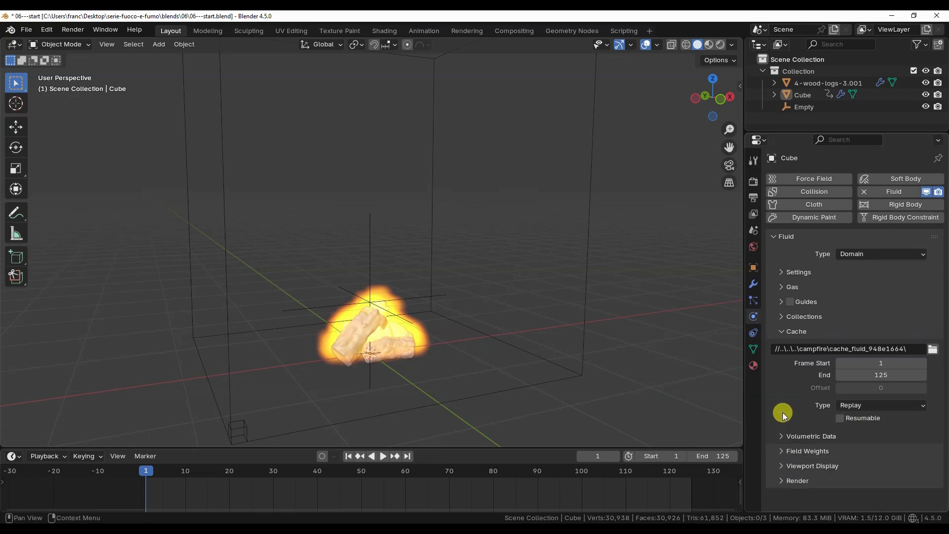
click(780, 332)
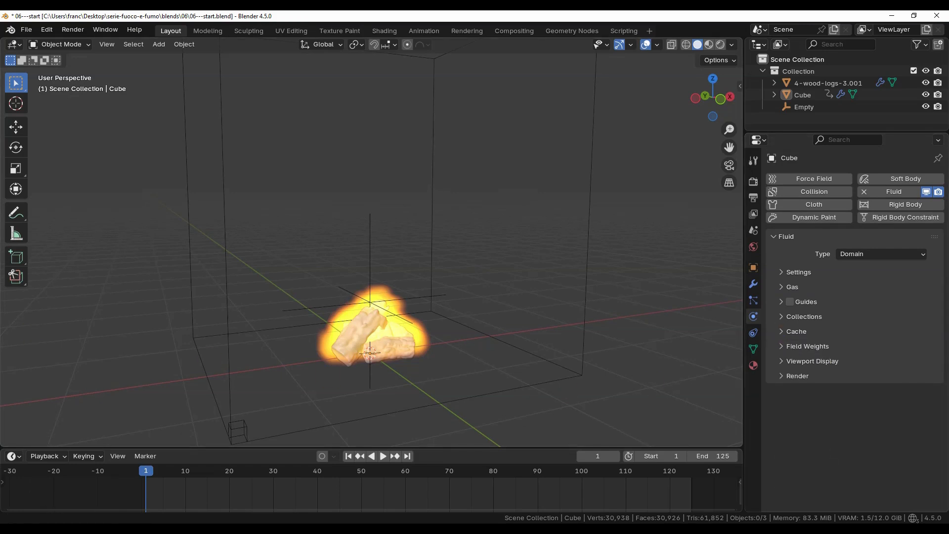
Expand the fluid domain's Render settings and switch the viewport to the camera view
click(769, 377)
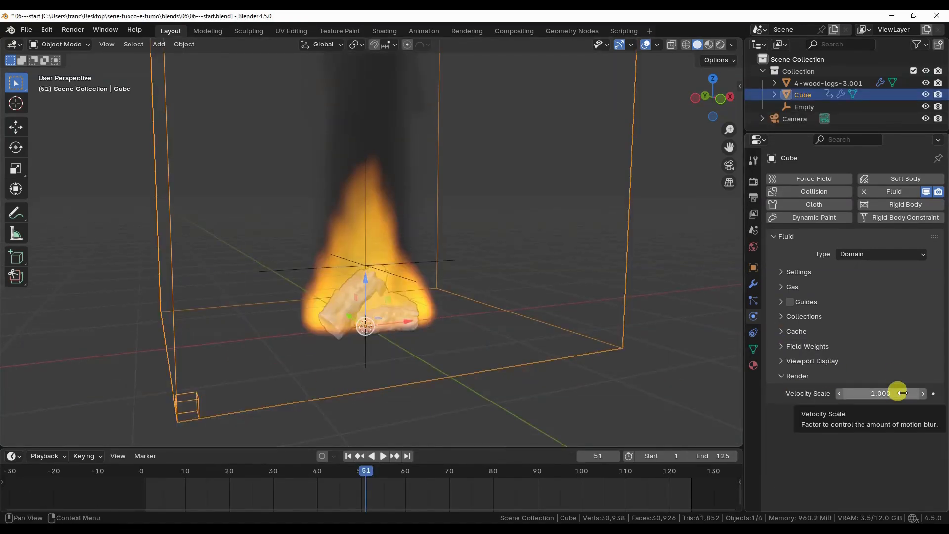
click(521, 391)
key(KP_0)
click(536, 399)
Enable Motion Blur in the scene's render settings and render frame 51
click(754, 182)
click(774, 365)
click(786, 369)
key(F12)
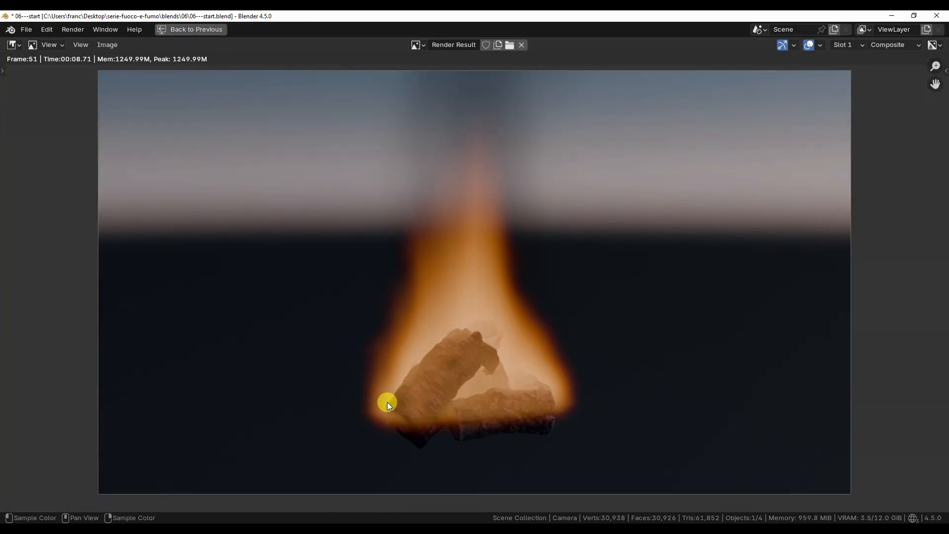
key(Escape)
Return to the fluid domain's physics settings and render frame 51 again to compare the motion blur
click(634, 380)
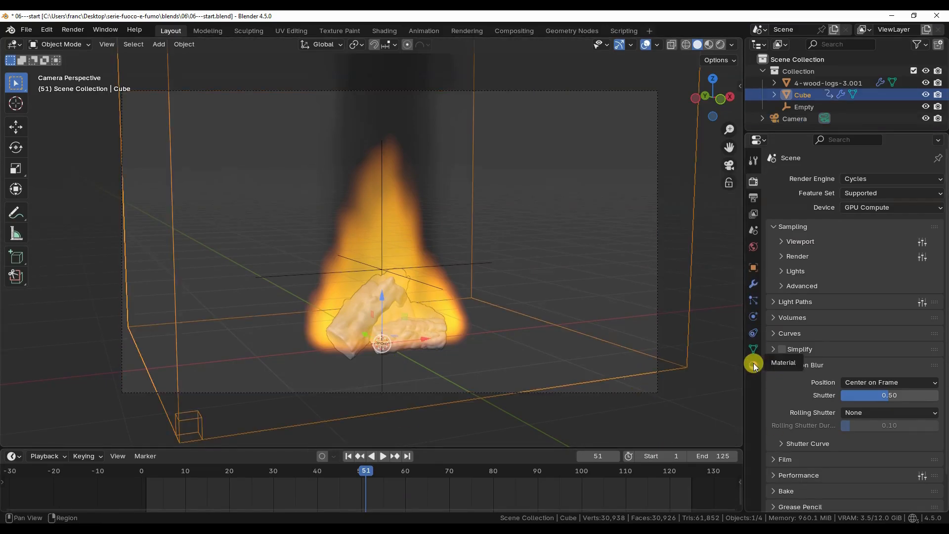
click(753, 316)
key(F12)
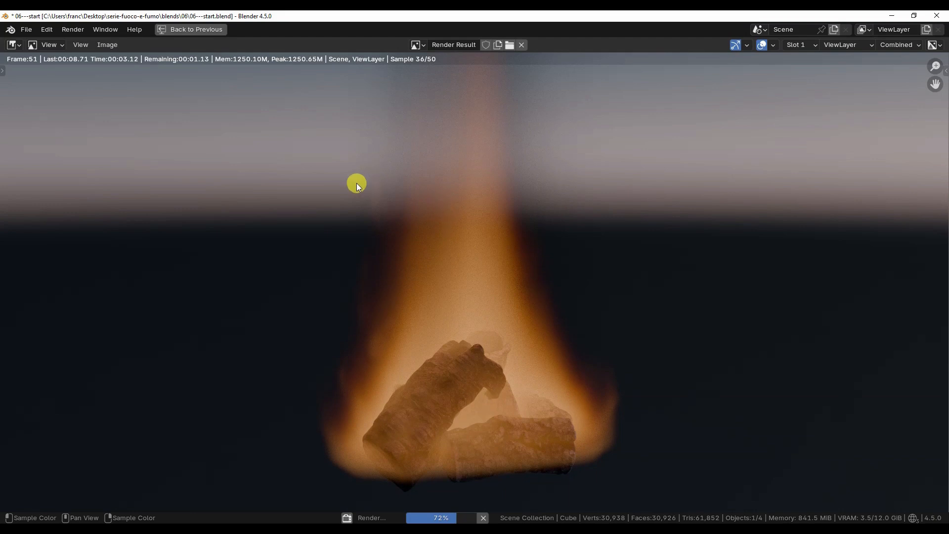
key(Escape)
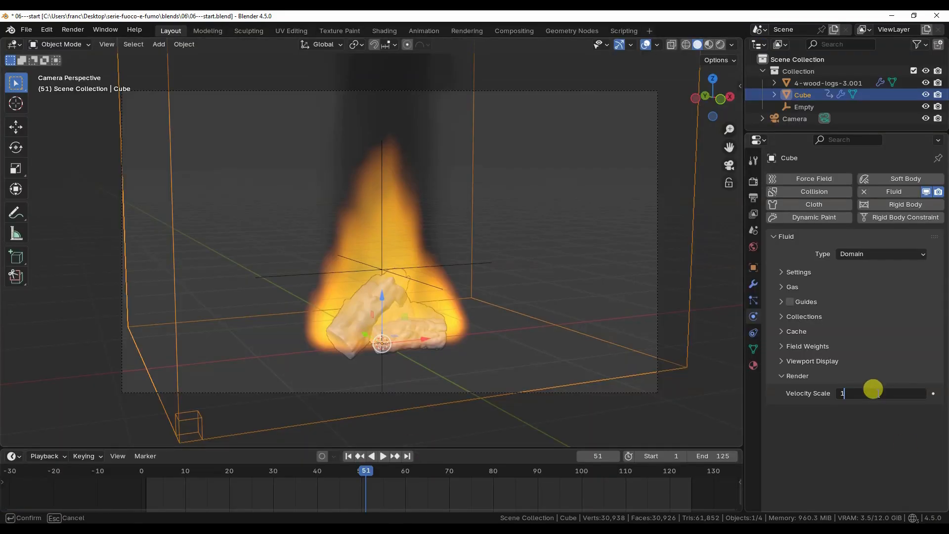
Turn off Motion Blur for the scene and expand the fluid domain's Viewport Display settings
click(753, 182)
click(782, 365)
click(773, 365)
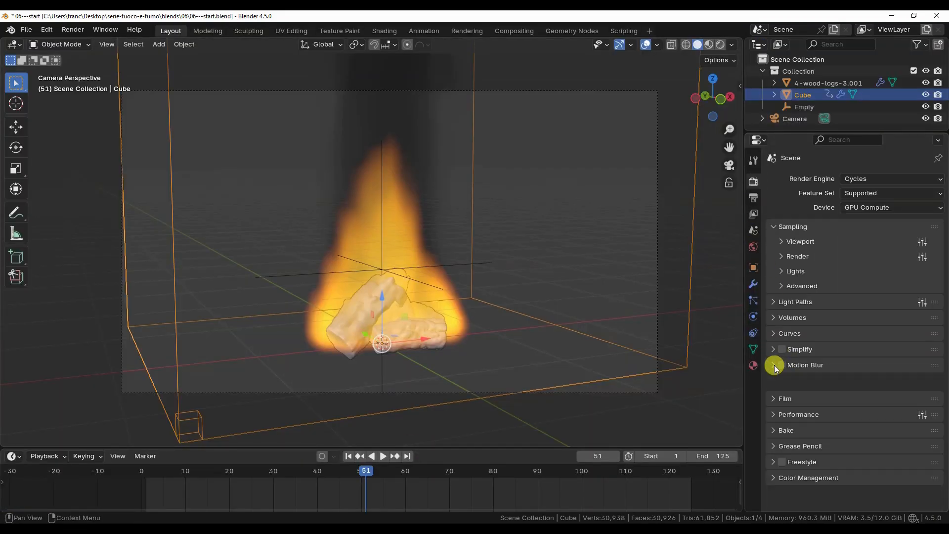
click(753, 317)
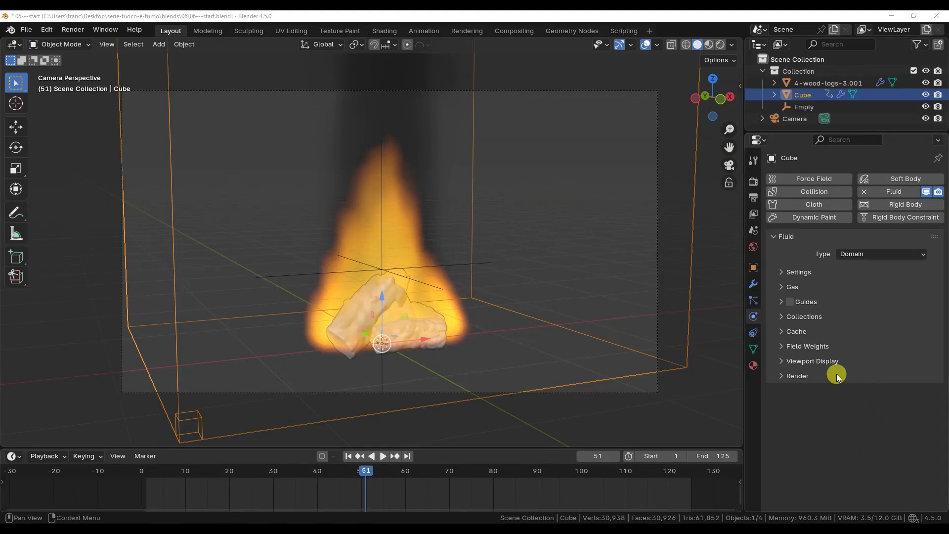
click(782, 361)
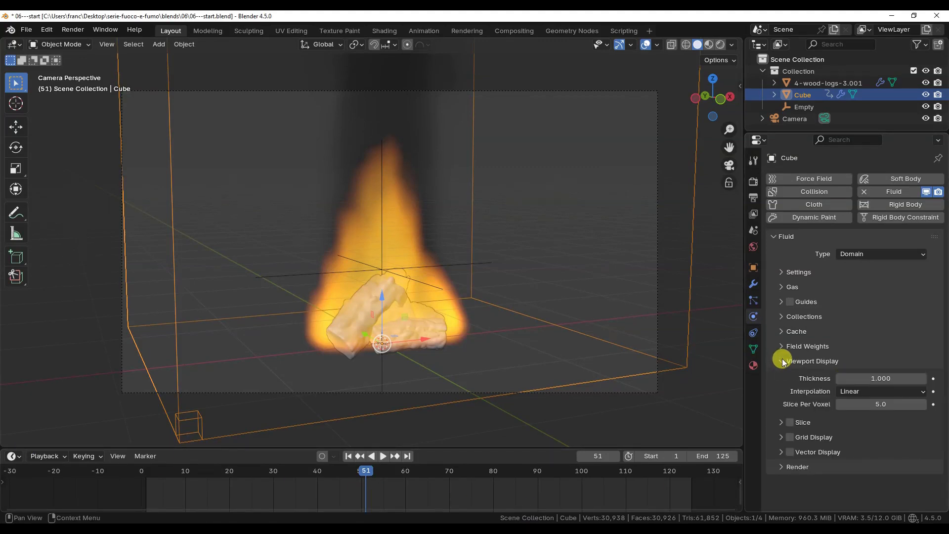
Delete the camera and reselect the fluid domain cube, with the timeline at frame 1
click(805, 119)
key(Delete)
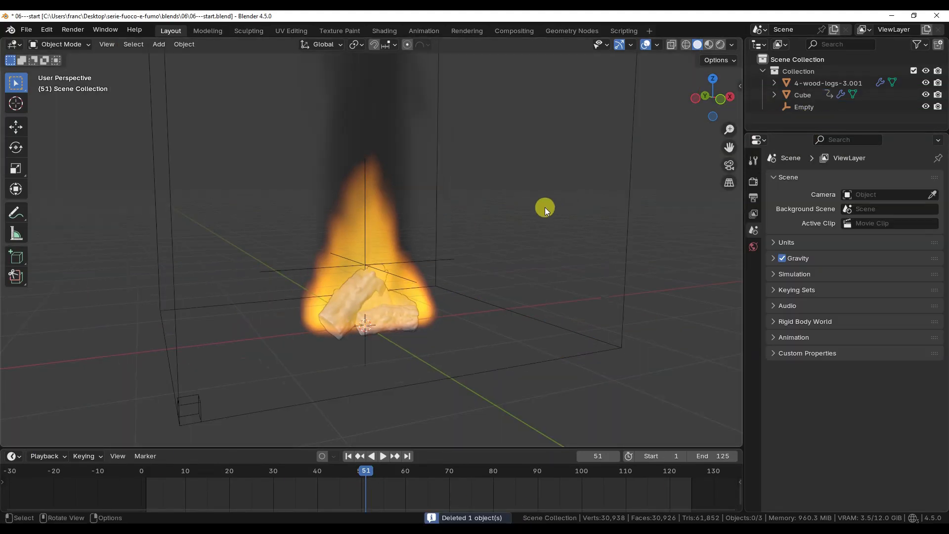
middle_drag(475, 278, 458, 363)
click(470, 416)
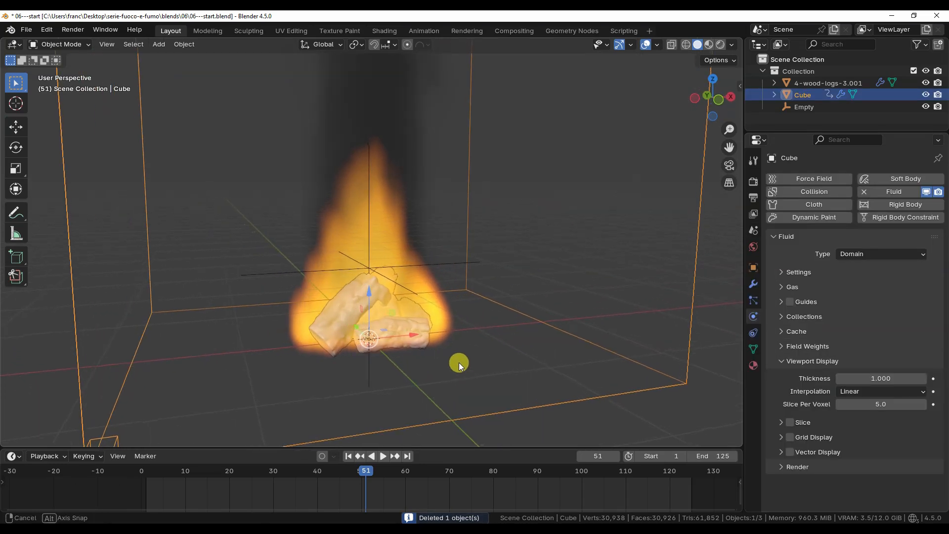
click(348, 456)
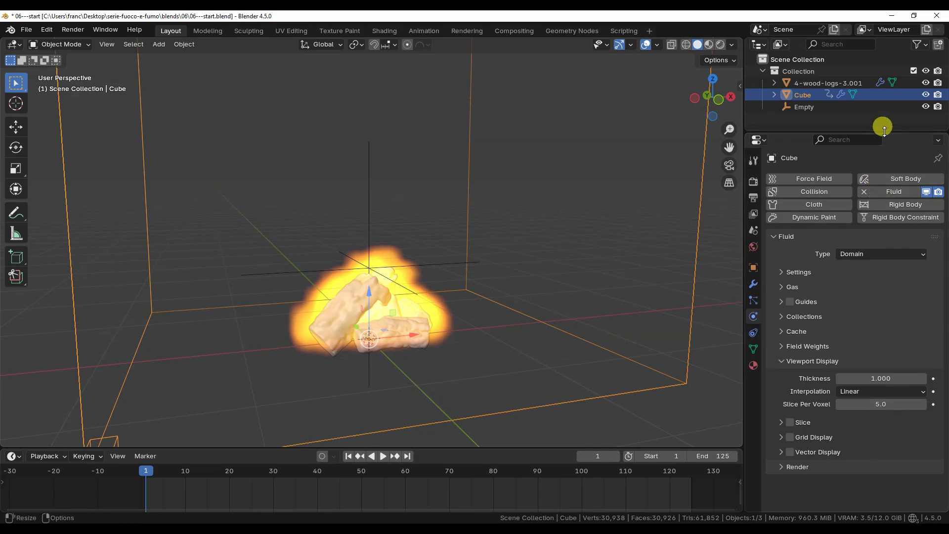
drag(889, 130, 892, 113)
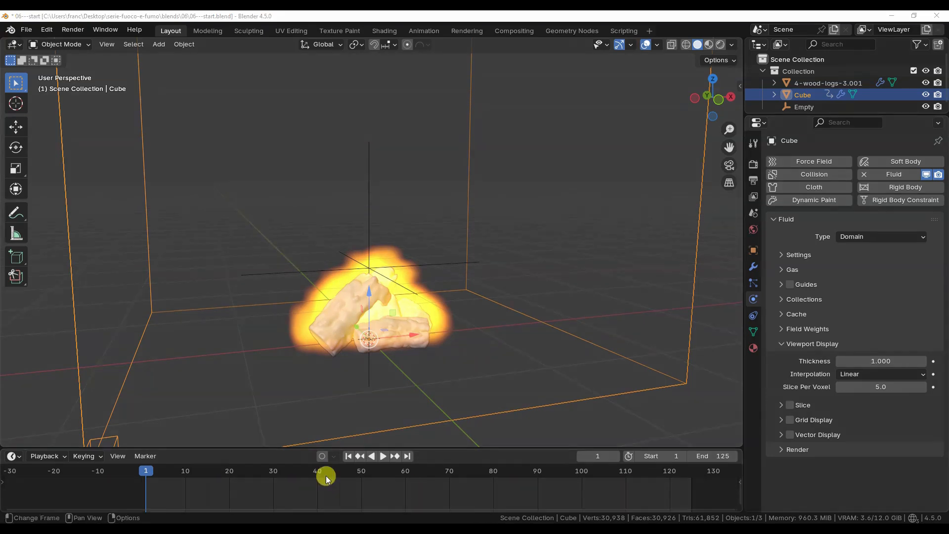
Play the fire simulation from frame 1 and stop it at frame 32
click(383, 456)
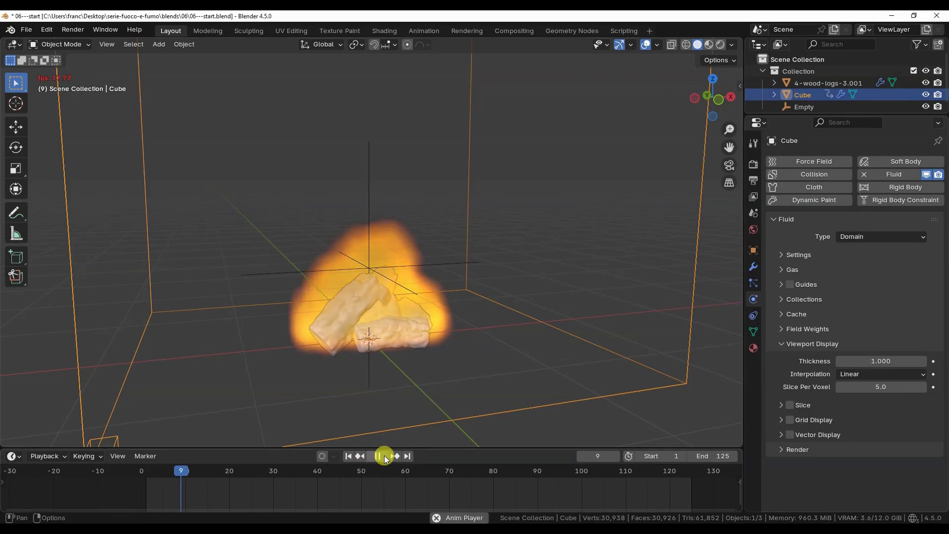
click(386, 455)
middle_drag(430, 391, 493, 342)
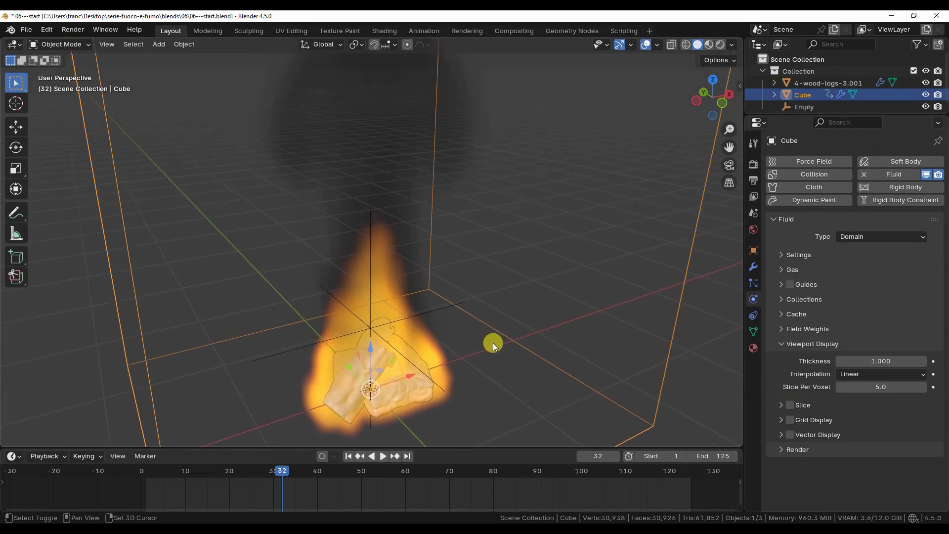
Try viewport display Thickness values of 0.2 and 3 for the fluid domain, and restore it to 1
click(872, 362)
text(0.2)
key(Return)
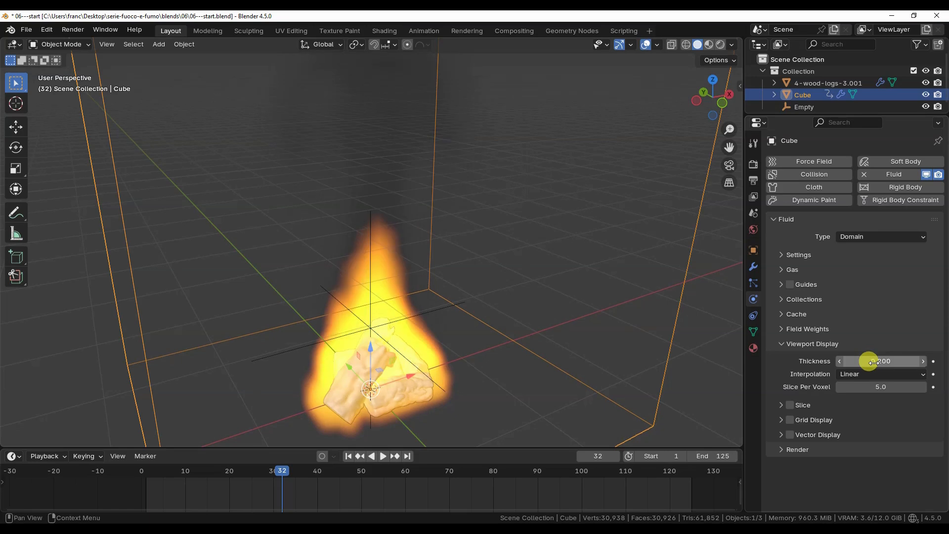
click(871, 359)
key(Return)
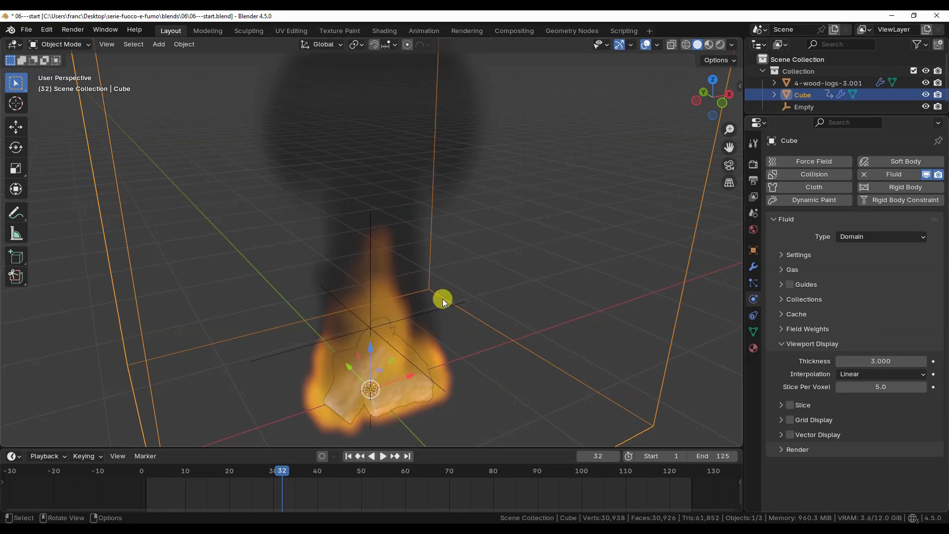
click(875, 361)
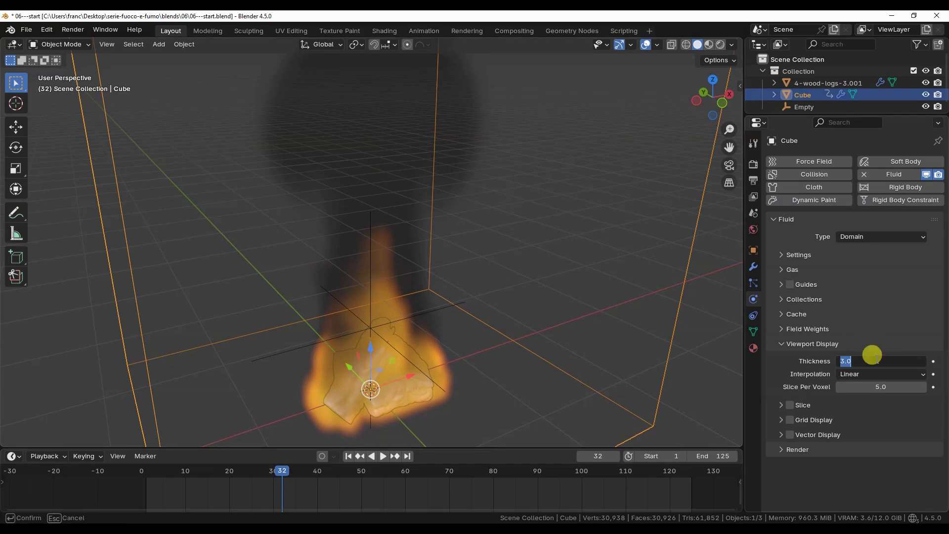
text(1)
key(Return)
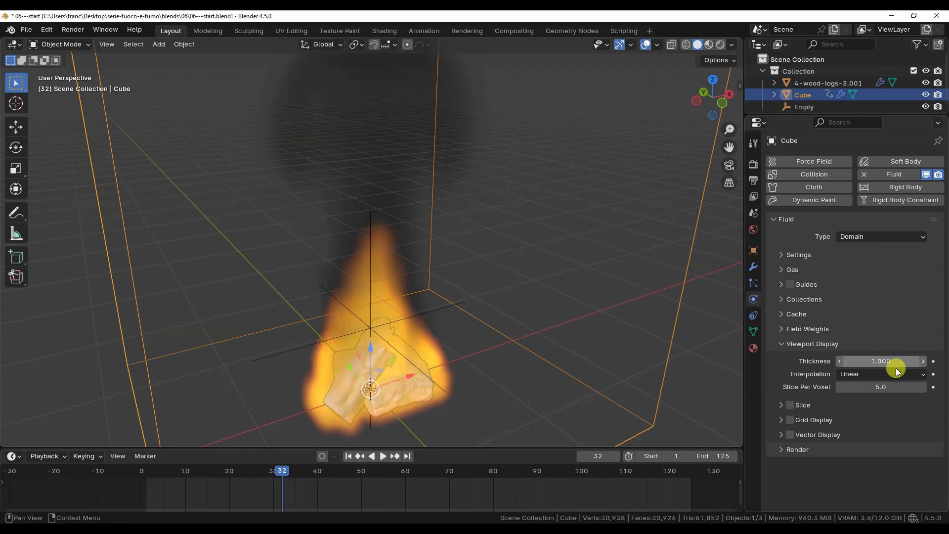
Keep the Linear interpolation, try a Slice Per Voxel value of 1, and restore it to 5
click(917, 374)
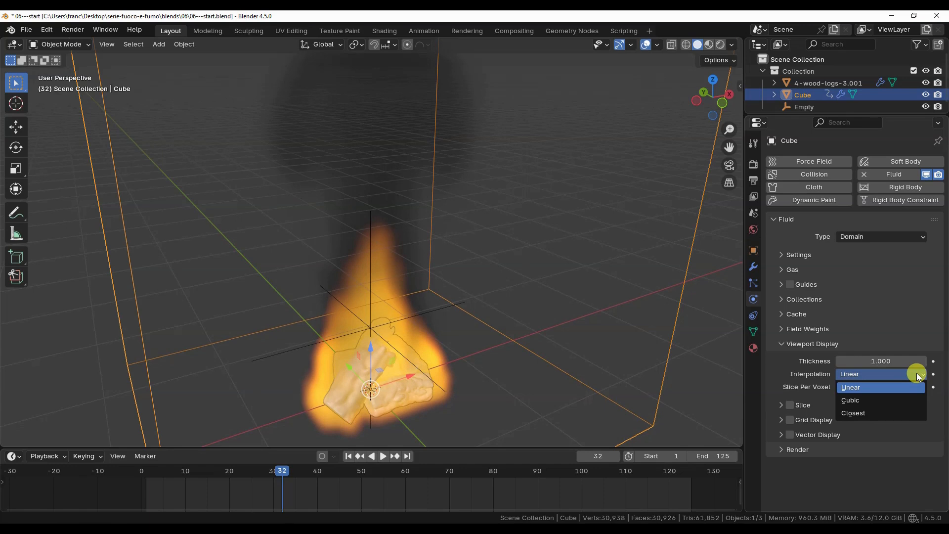
click(888, 387)
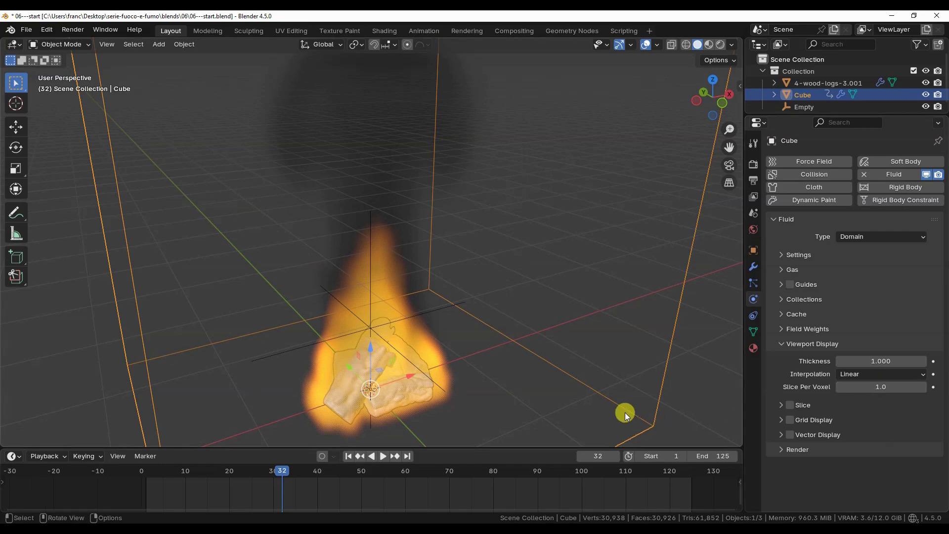
middle_drag(653, 421, 561, 365)
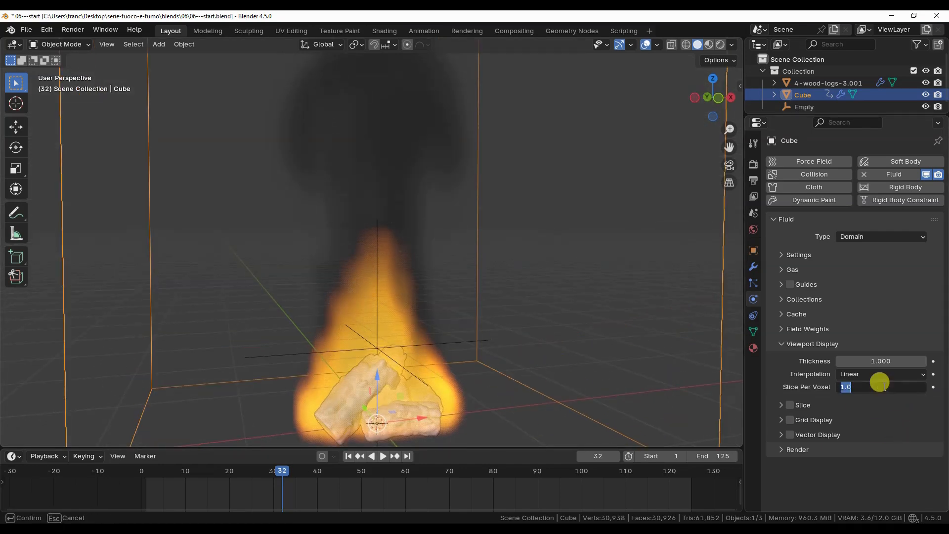
text(5)
key(Return)
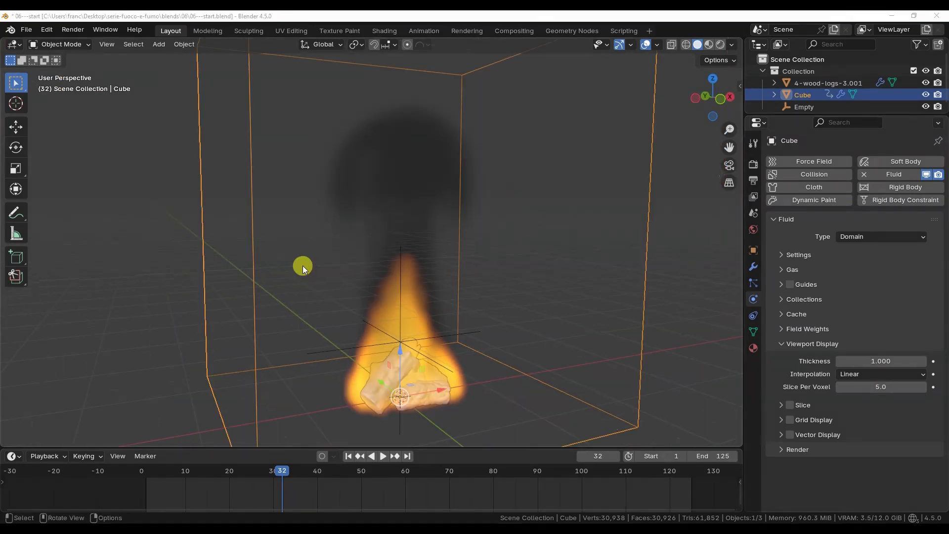
Enable Slice in the domain's Viewport Display and expand its settings to inspect the cut through the fire
middle_drag(302, 266, 462, 291)
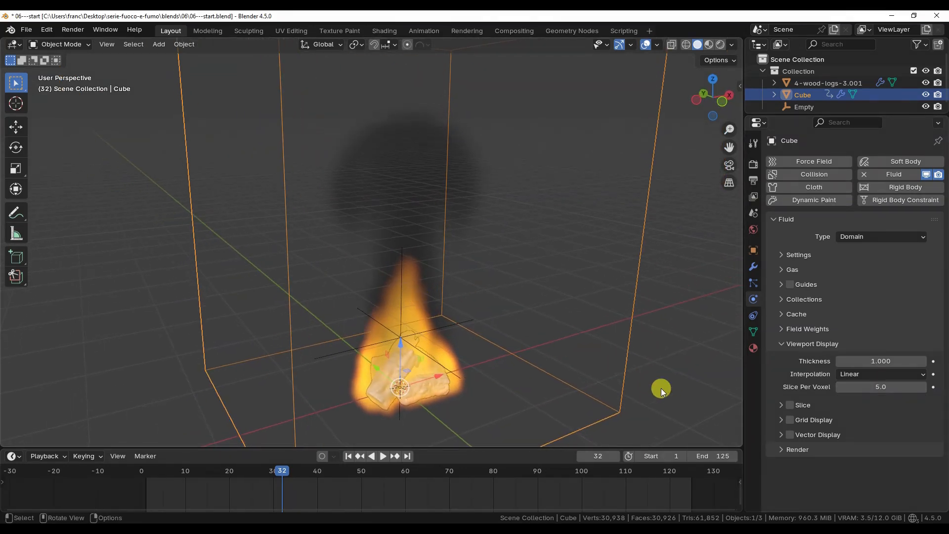
click(790, 405)
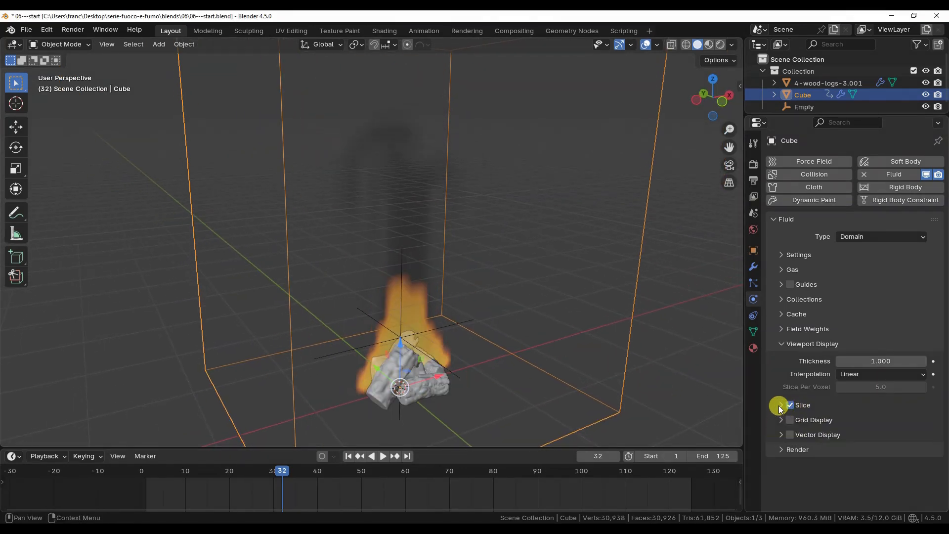
click(780, 405)
middle_drag(378, 334, 398, 289)
scroll(398, 288, up, 3)
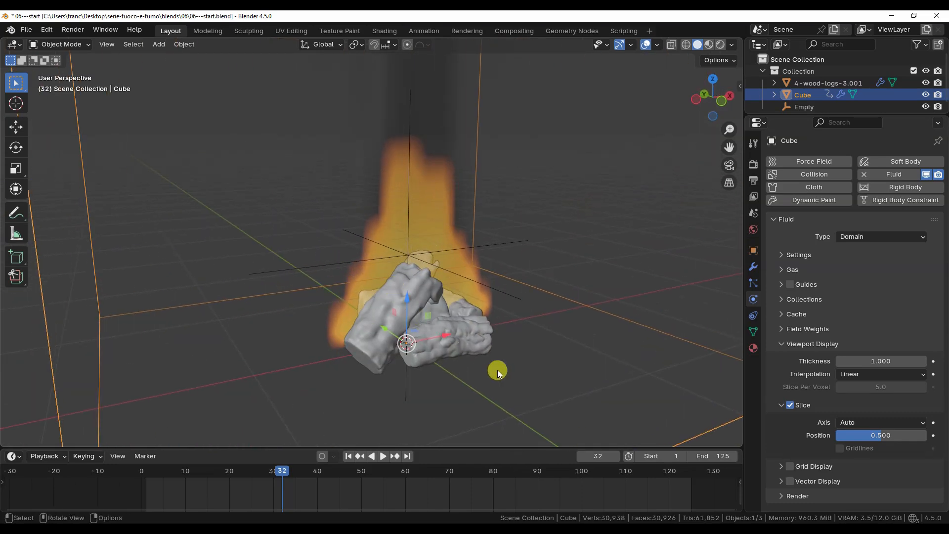
Set the slice axis to Y and view the slice from another angle
click(884, 420)
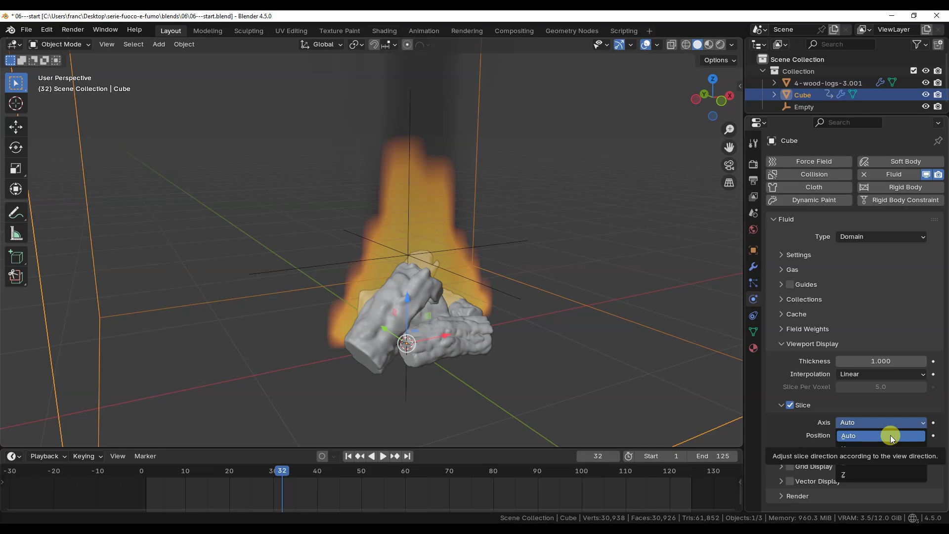
click(888, 460)
middle_drag(699, 144, 699, 218)
middle_drag(669, 168, 503, 328)
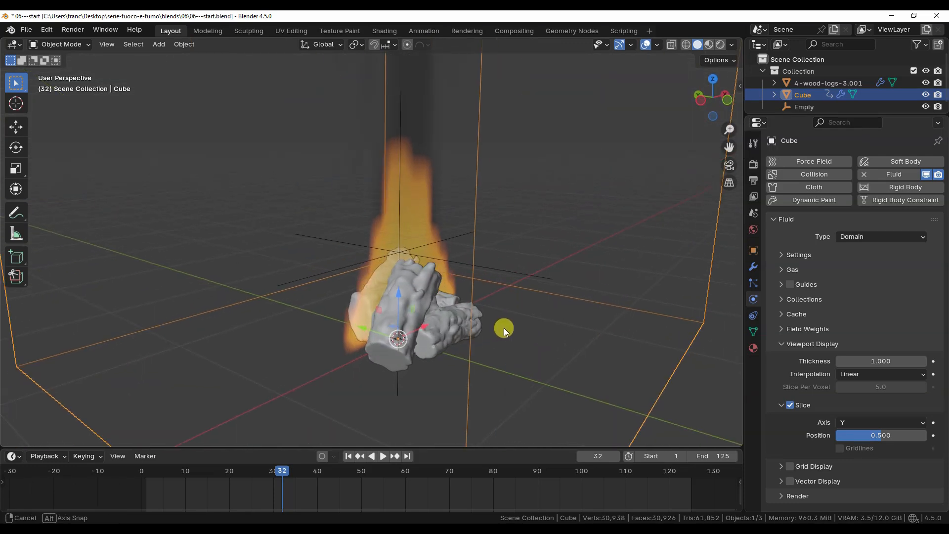
Shift the Y slice position to about 0.747 and return it to 0.5
drag(881, 435, 902, 435)
middle_drag(682, 390, 443, 379)
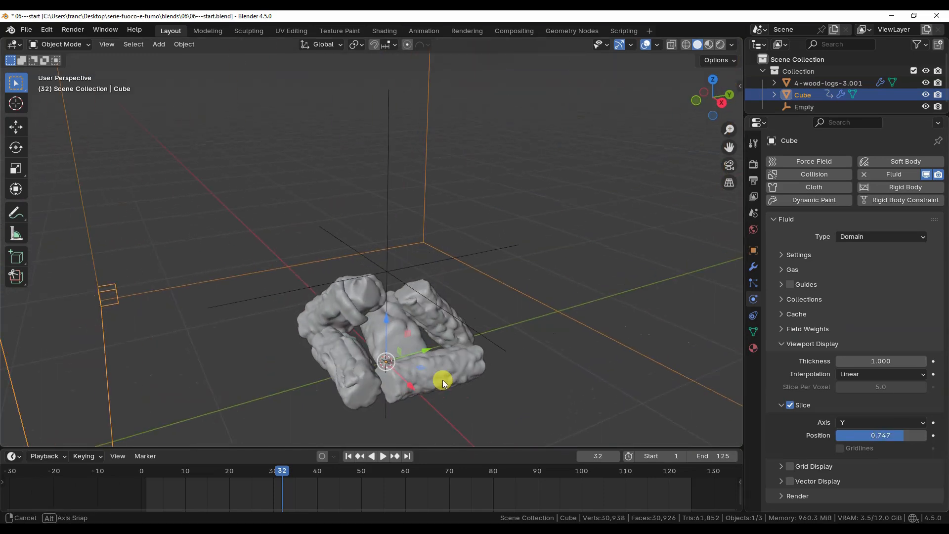
mouse_move(903, 434)
mouse_down()
mouse_move(854, 435)
mouse_move(902, 435)
mouse_up()
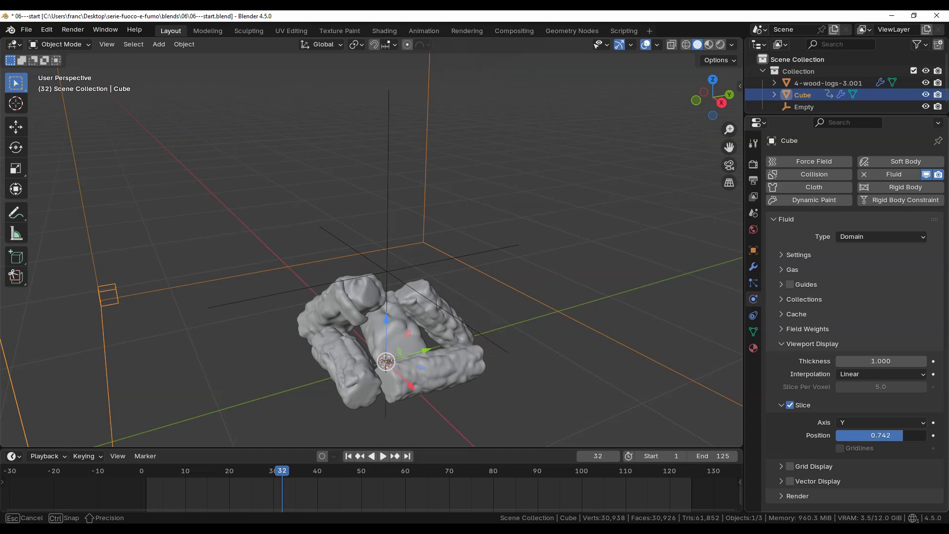
key(Return)
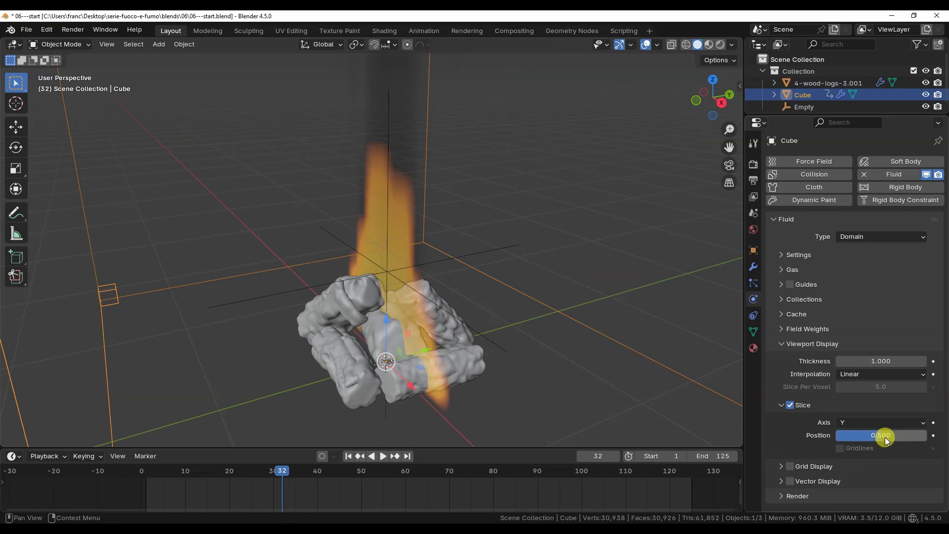
Turn off Slice, and enable Vector Display for the fluid domain with its settings expanded
click(790, 405)
click(782, 406)
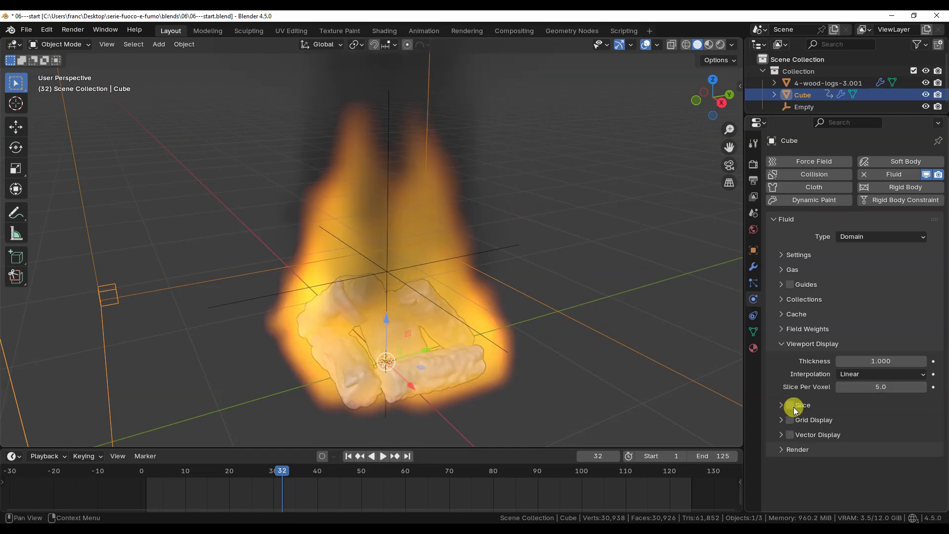
click(789, 434)
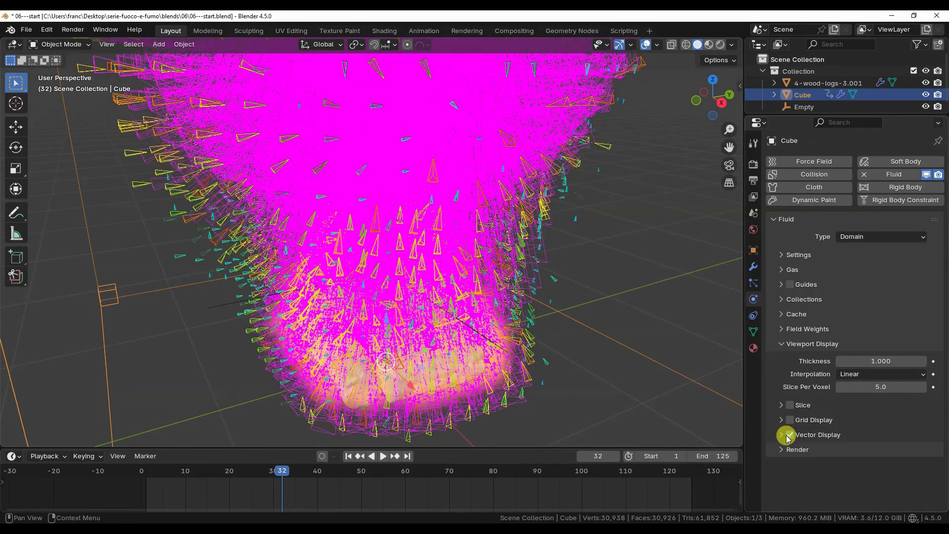
click(782, 434)
Display the domain's velocity vectors as Streamlines
scroll(841, 398, down, 1)
click(885, 446)
click(870, 473)
scroll(561, 356, down, 4)
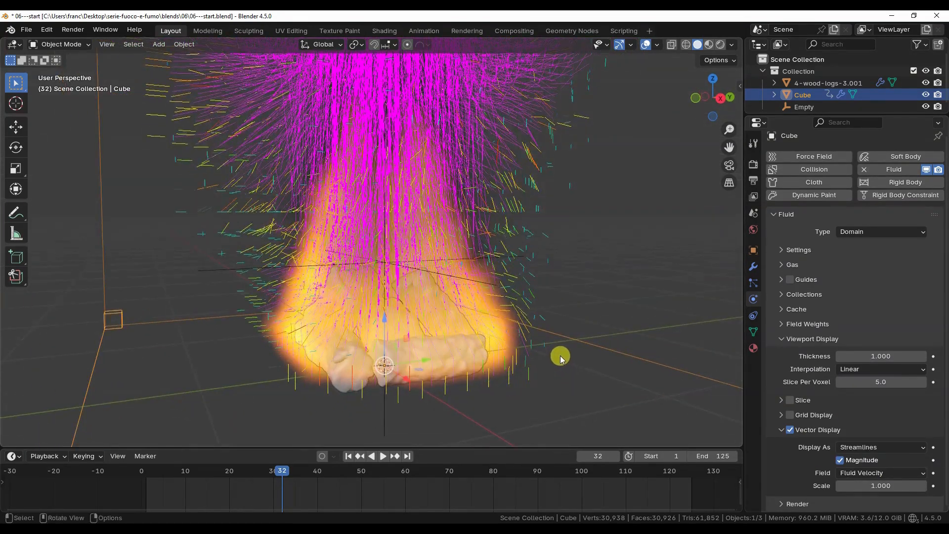
Play the simulation from frame 1 to frame 54 to watch the streamlines move
middle_drag(561, 342, 524, 338)
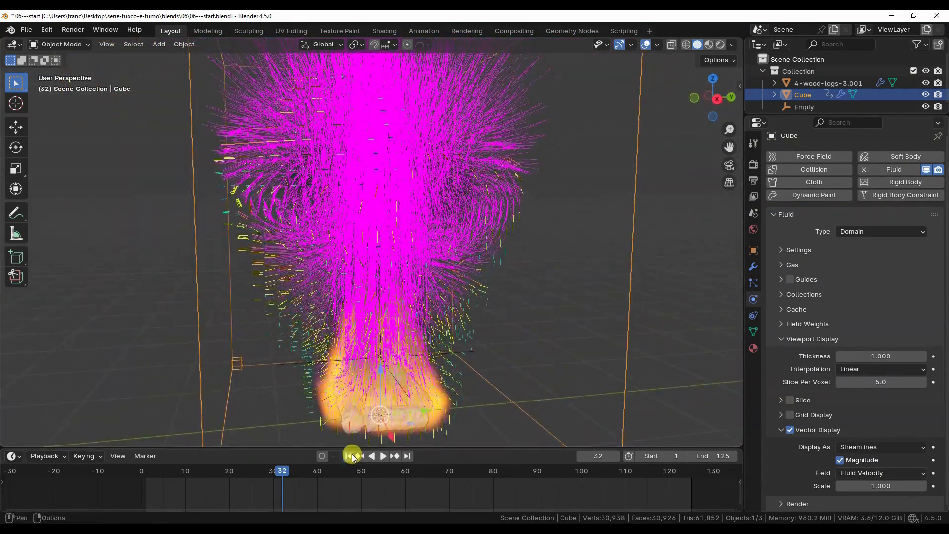
click(349, 456)
key(space)
click(377, 456)
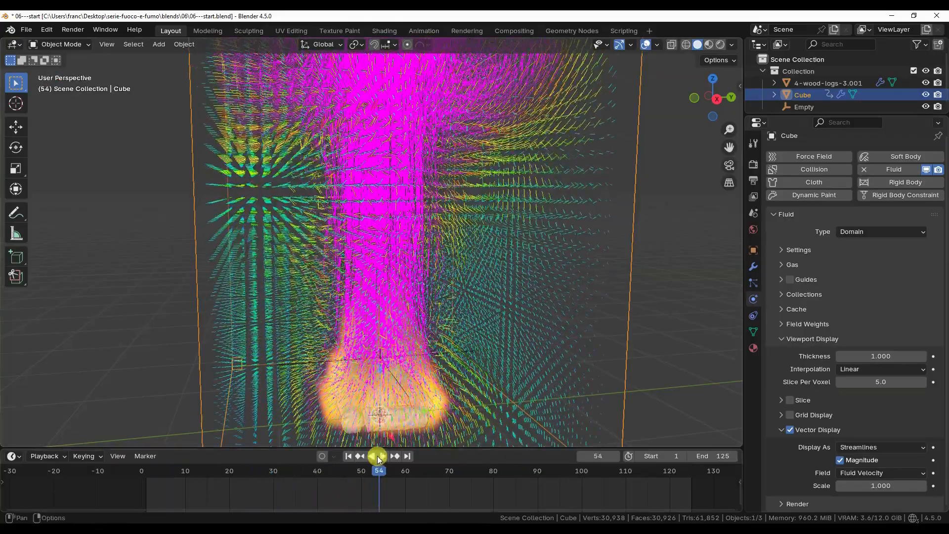
Set the vector display scale to 0.5 and look closely at the shortened streamlines
drag(881, 486, 877, 485)
click(875, 485)
text(0.5)
key(Return)
scroll(482, 321, up, 4)
middle_drag(470, 265, 375, 302)
Try Force as the vector display field and switch back to Fluid Velocity
click(887, 473)
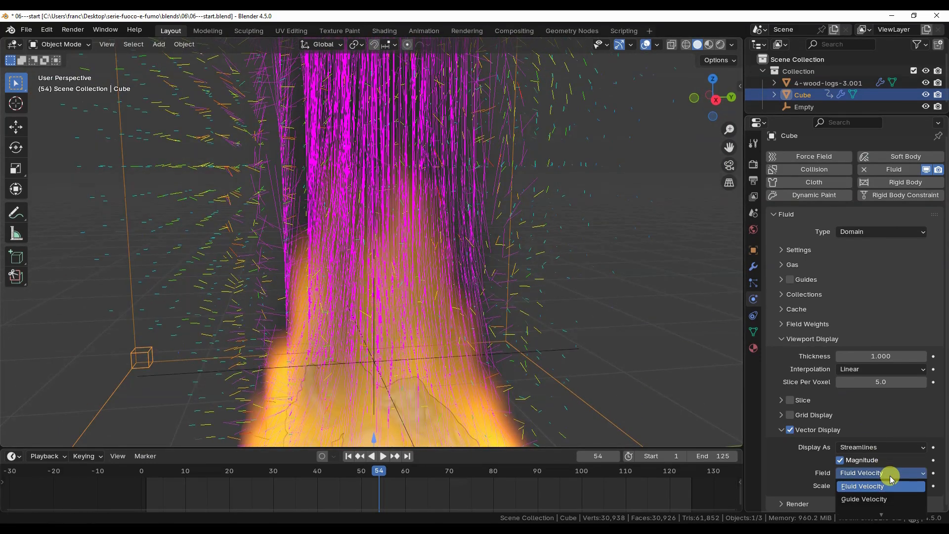
click(889, 514)
scroll(468, 322, down, 4)
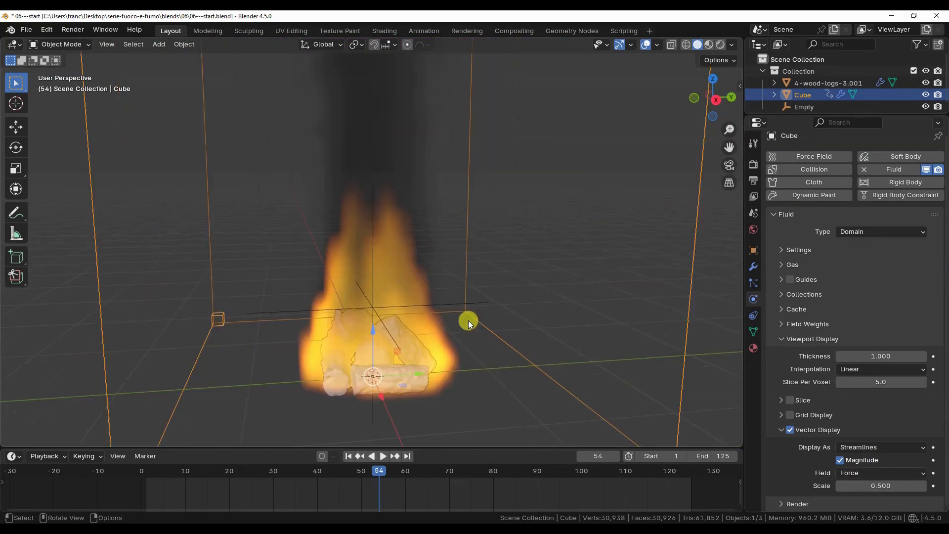
click(871, 473)
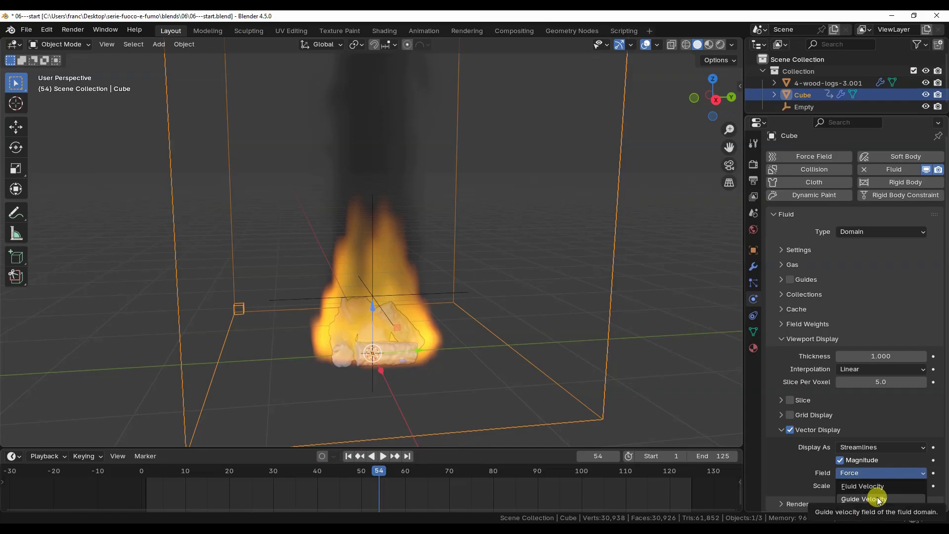
click(873, 487)
Return to frame 1 and step forward frame by frame to about frame 29, examining the fluid velocity streamlines
scroll(573, 351, up, 2)
middle_drag(565, 357, 572, 361)
click(349, 456)
key(Right)
key(Right)
key(Right)
key(Right)
key(Right)
key(Right)
key(Right)
key(Right)
key(Right)
key(Right)
key(Right)
key(Right)
key(Right)
key(Right)
key(Right)
key(Right)
key(Right)
key(Right)
key(Right)
key(Right)
key(Right)
key(Right)
key(Right)
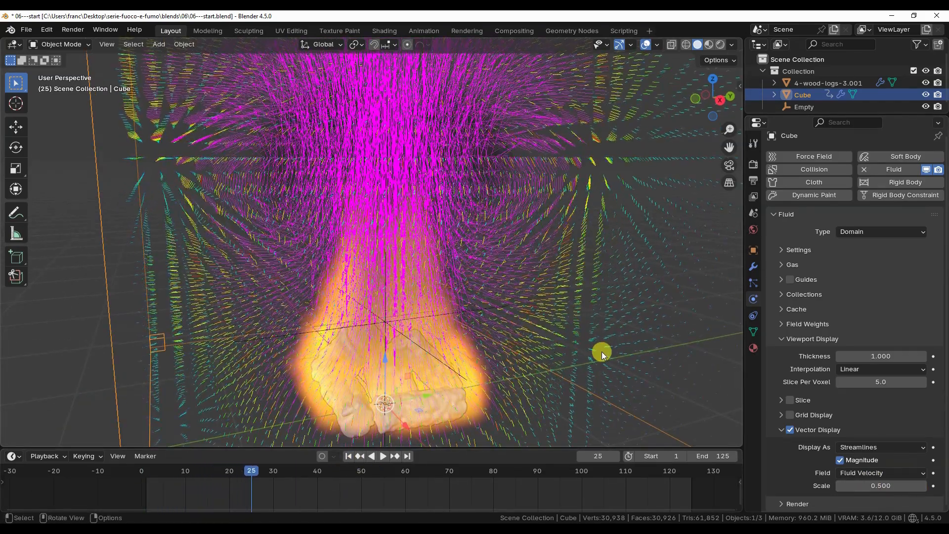
key(Right)
key(Right)
key(Right)
key(Right)
In front view, restart at frame 1 and step forward to frame 59 to examine how the streamlines develop
middle_drag(447, 324, 299, 263)
key(KP_1)
shift+middle_drag(387, 186, 394, 287)
scroll(394, 287, down, 1)
shift+middle_drag(589, 354, 571, 357)
key(shift+Left)
key(Right)
key(Right)
key(Right)
key(Right)
key(Right)
key(Right)
key(Right)
key(Right)
key(Right)
key(Right)
key(Right)
key(Right)
key(Right)
key(Right)
key(Right)
key(Right)
key(Right)
key(Right)
key(Right)
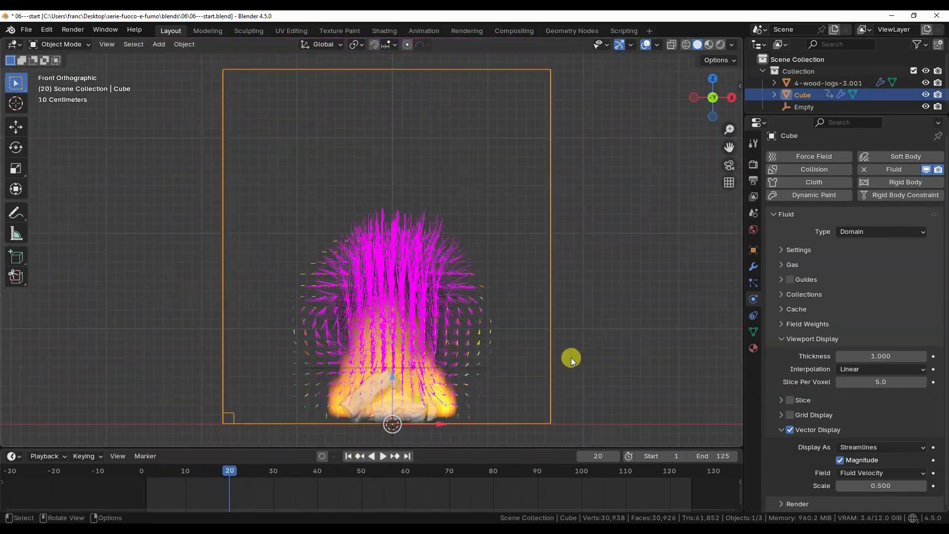
key(Right)
key(Right)
key(Right)
key(Right)
key(Right)
key(Right)
key(Right)
key(Right)
key(Right)
key(Right)
key(Right)
key(Right)
key(Right)
key(Right)
key(Right)
key(Right)
key(Right)
key(Right)
key(Right)
key(Right)
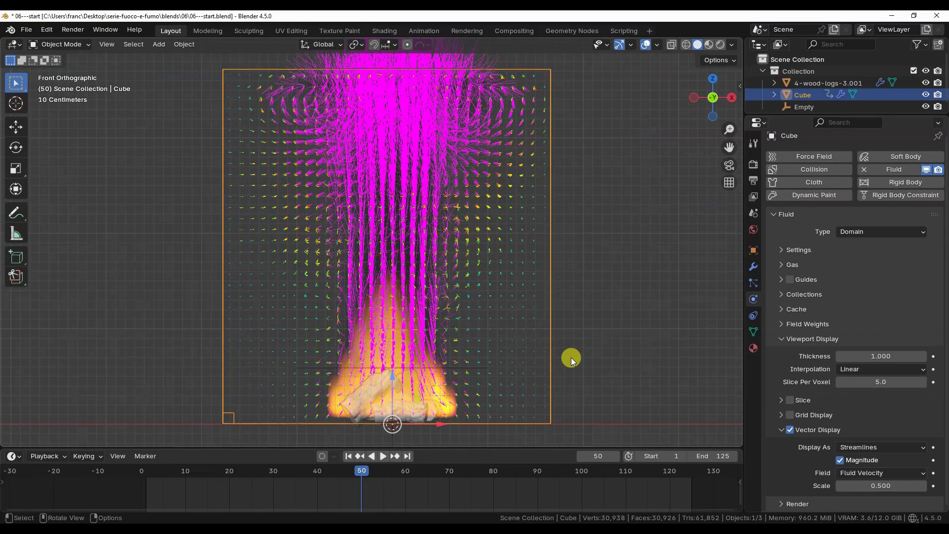
key(Right)
key(Right)
key(Right)
key(Right)
key(Right)
key(Right)
key(Right)
key(Right)
key(Right)
Turn off Vector Display, and enable Grid Display for the fluid domain with its settings expanded
middle_drag(571, 357, 406, 445)
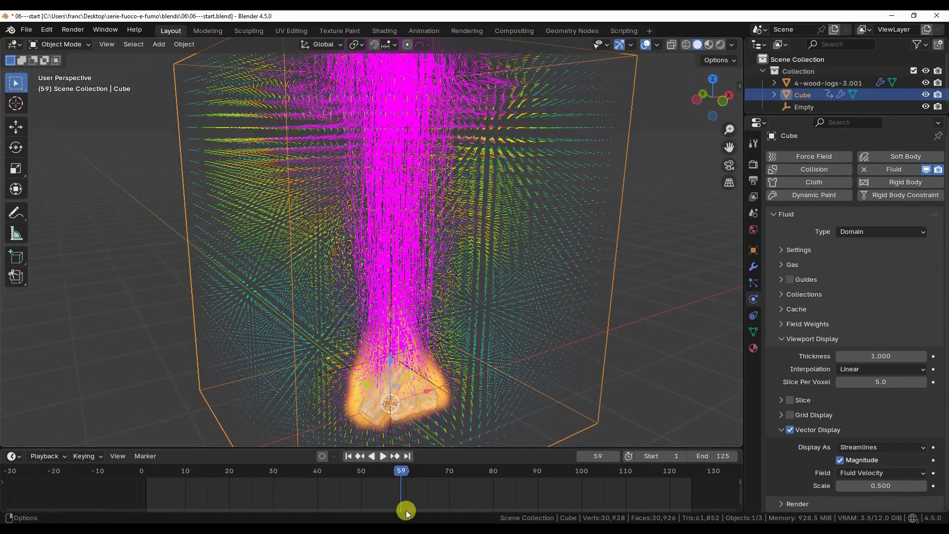
click(790, 429)
click(780, 430)
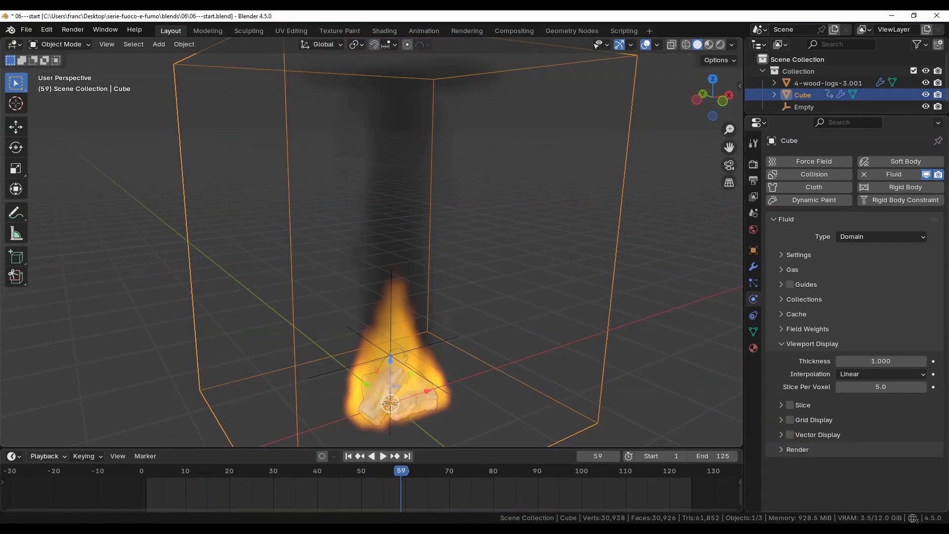
click(790, 419)
click(781, 420)
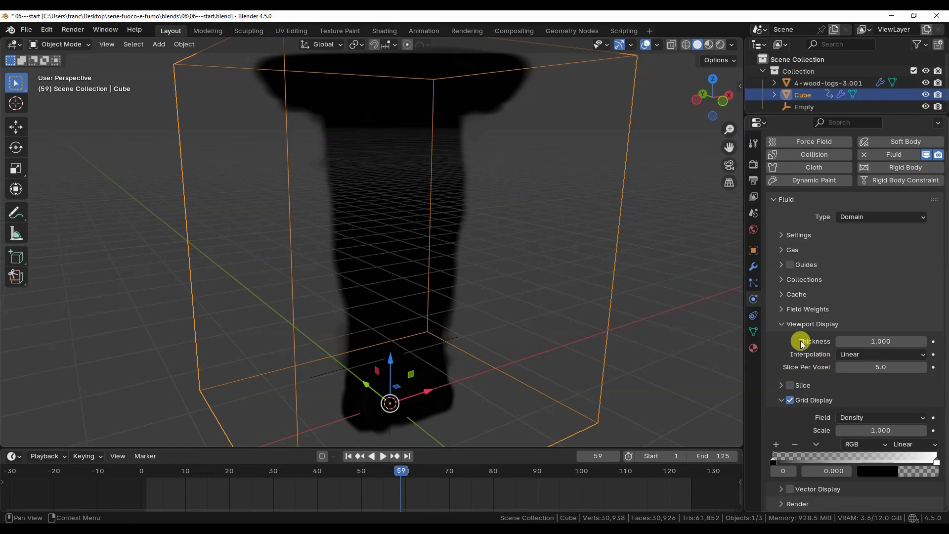
Try Heat as the Grid Display field, change it to Fuel, and return the timeline to frame 1
click(875, 417)
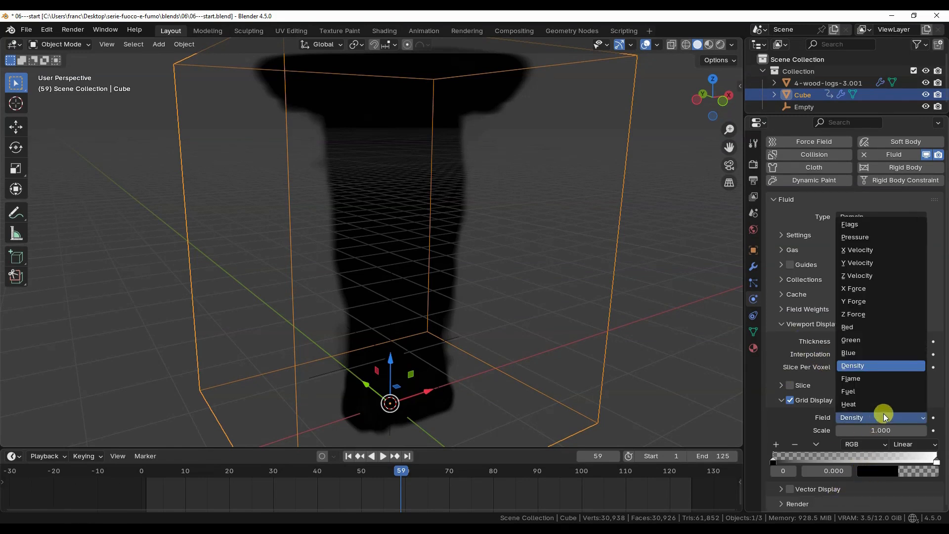
click(888, 406)
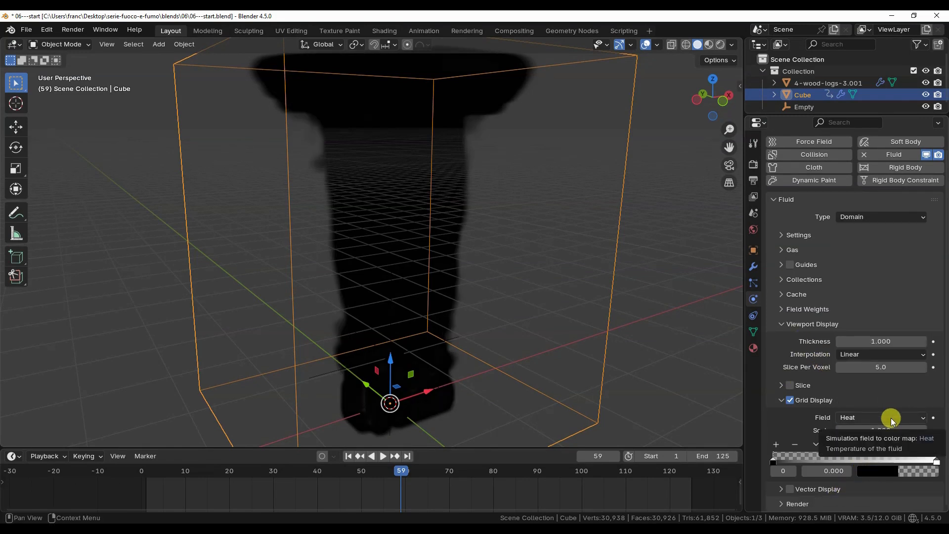
click(892, 421)
click(891, 394)
click(349, 456)
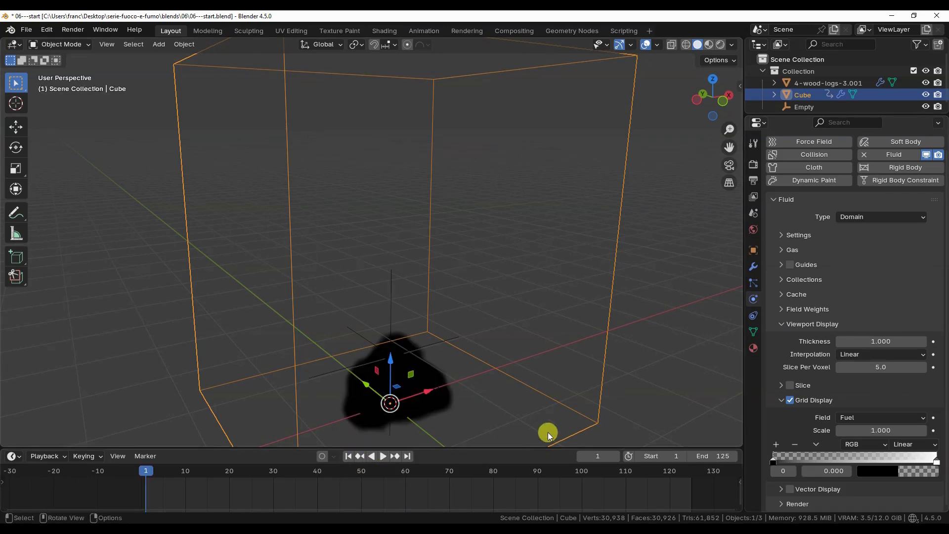
Try Density as the Grid Display field of the fluid domain, and change it to Flame
scroll(534, 302, up, 5)
click(918, 418)
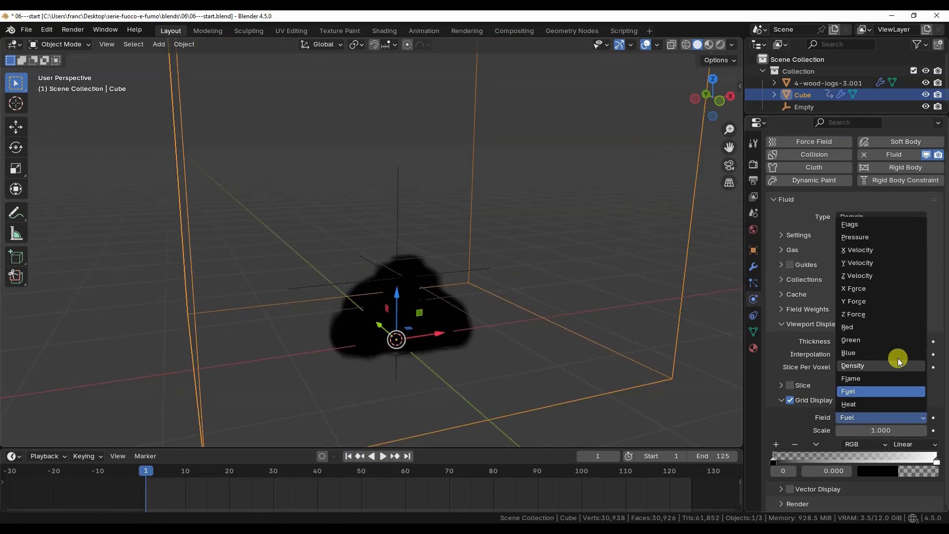
click(870, 418)
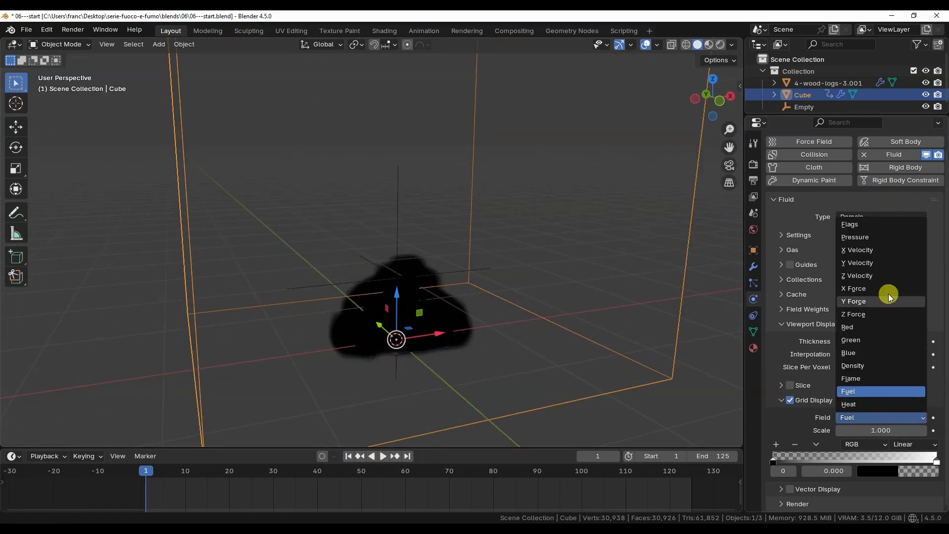
click(864, 366)
click(880, 418)
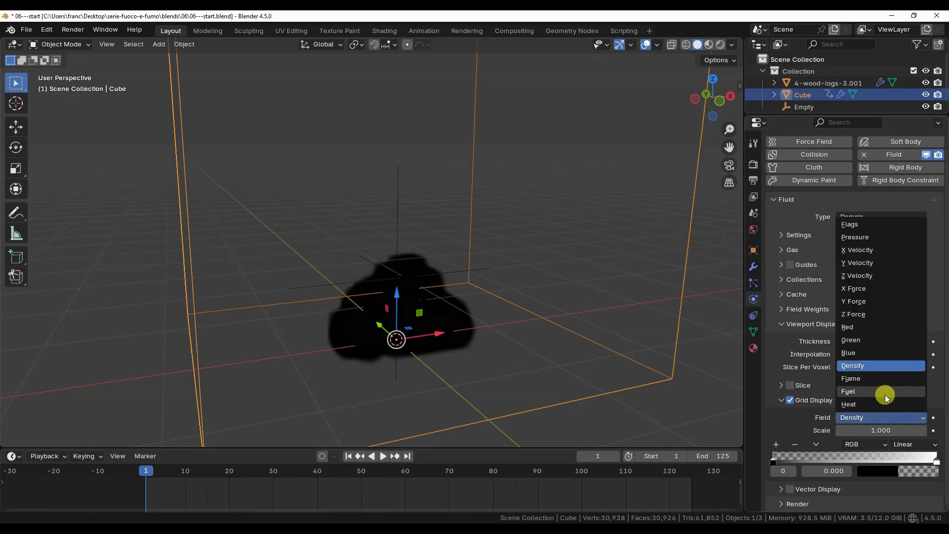
click(881, 392)
Play the simulation to frame 57, and move the white stop of the grid color ramp to position 0.193
click(383, 456)
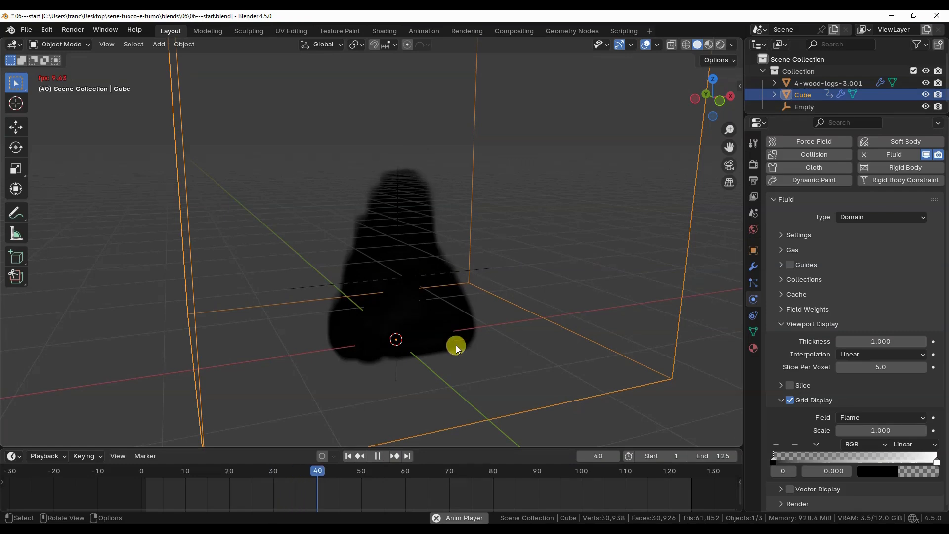
click(378, 456)
mouse_move(774, 462)
mouse_down()
mouse_move(852, 458)
mouse_move(773, 461)
mouse_up()
drag(938, 461, 801, 464)
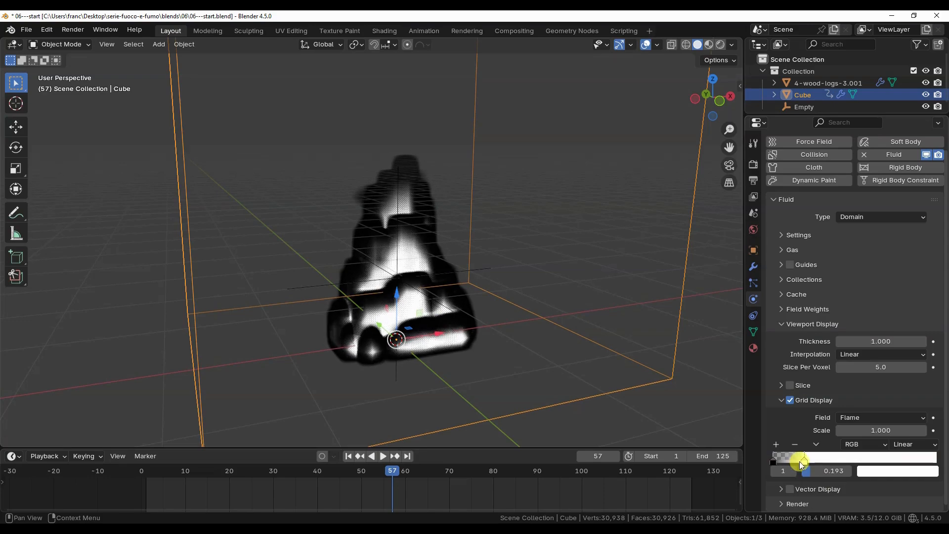
Replay the simulation from frame 1 to frame 52, and examine the flame grid from several angles and distances
click(348, 456)
click(382, 455)
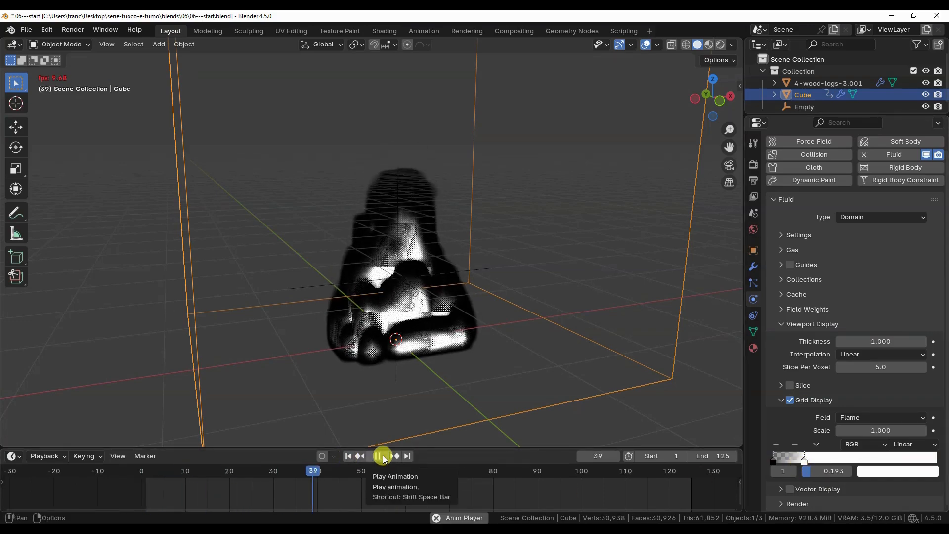
click(384, 458)
middle_drag(406, 330, 390, 350)
scroll(467, 337, up, 4)
scroll(375, 333, down, 3)
scroll(415, 339, down, 2)
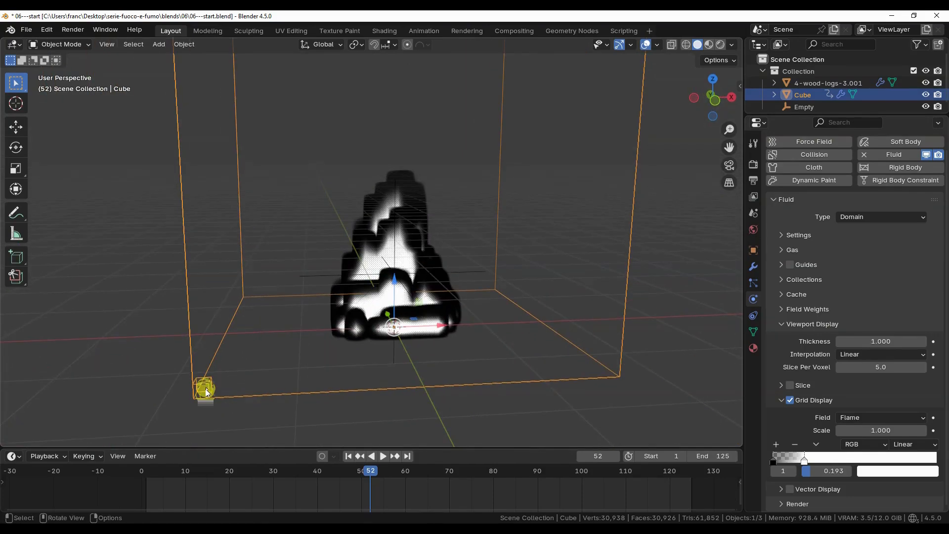
scroll(260, 368, up, 4)
middle_drag(260, 368, 468, 409)
Set the Grid Display field to Heat and examine the temperature distribution in the domain at frame 52
click(891, 418)
click(895, 411)
scroll(434, 303, down, 3)
scroll(430, 315, up, 2)
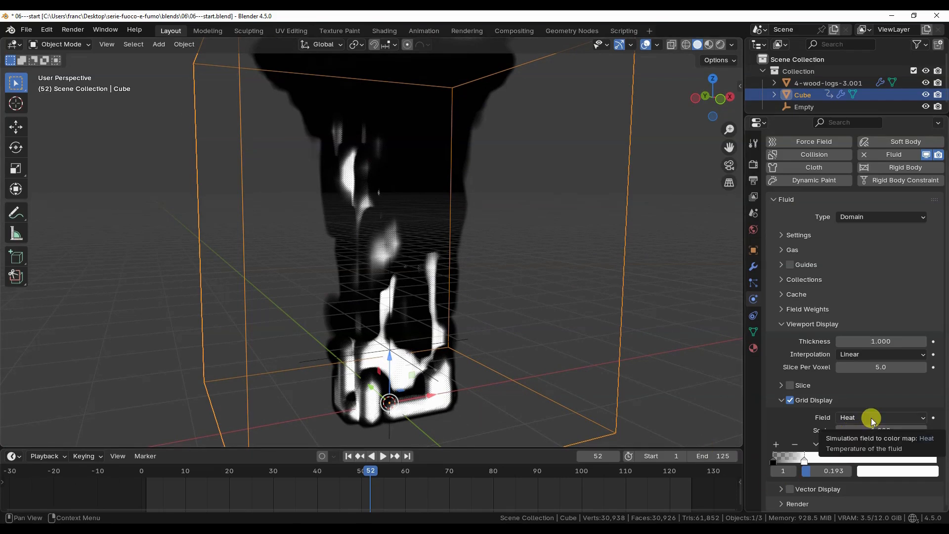
Turn off Grid Display, collapse the Viewport Display settings, and play the fire and smoke simulation from frame 1
click(790, 400)
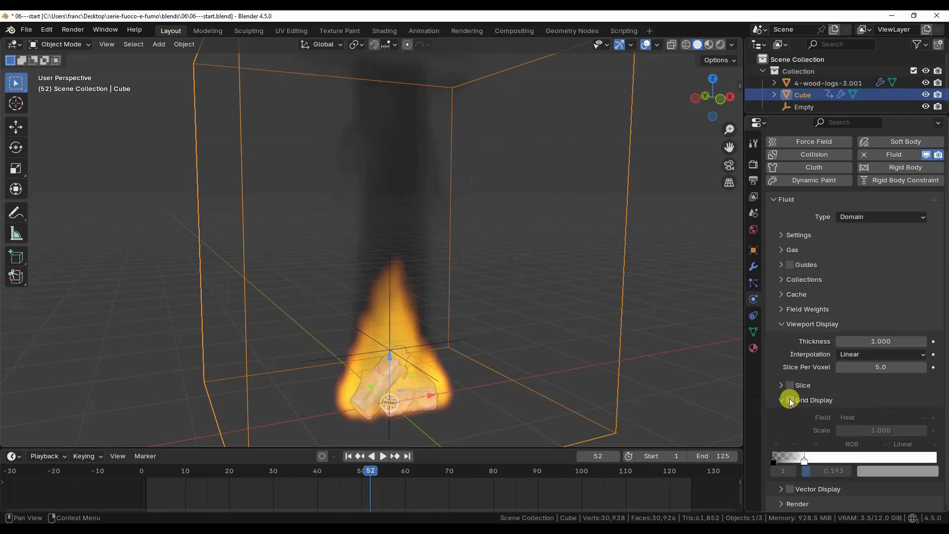
click(348, 456)
click(774, 331)
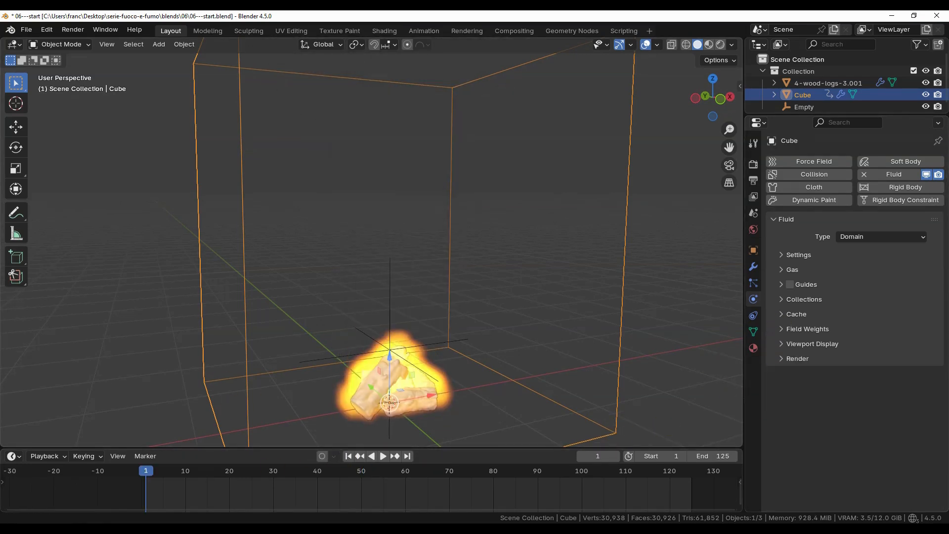
click(383, 456)
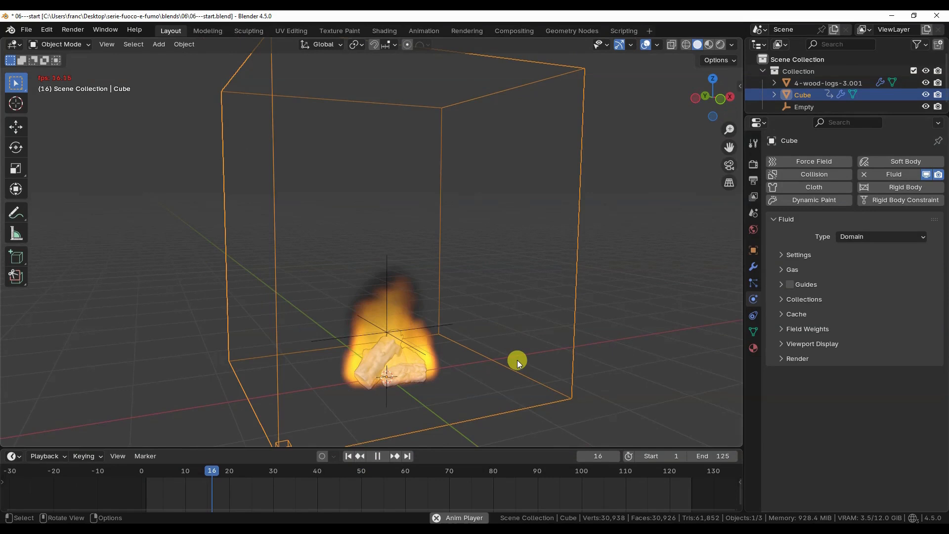
Expand the Viewport Display settings and temporarily enable Grid Display with the Heat field during playback
click(826, 342)
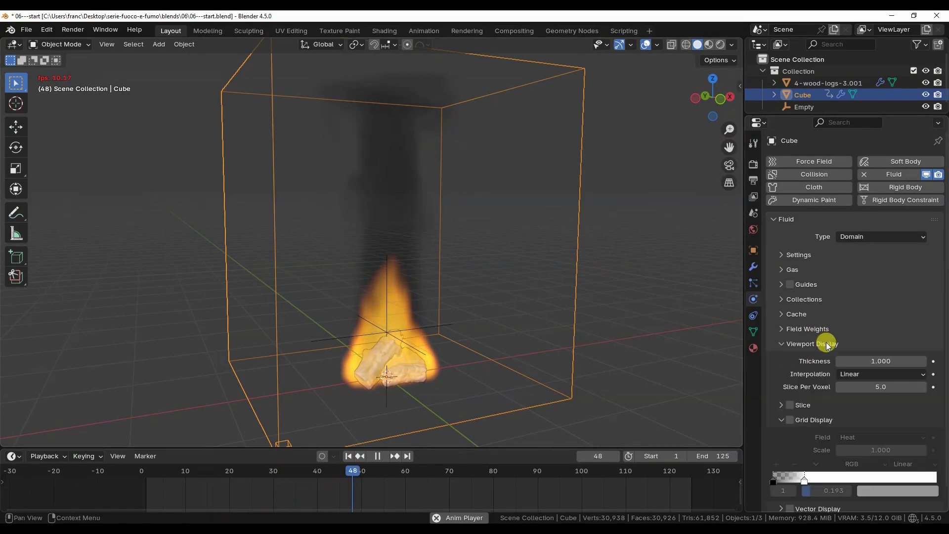
scroll(828, 350, down, 1)
click(790, 401)
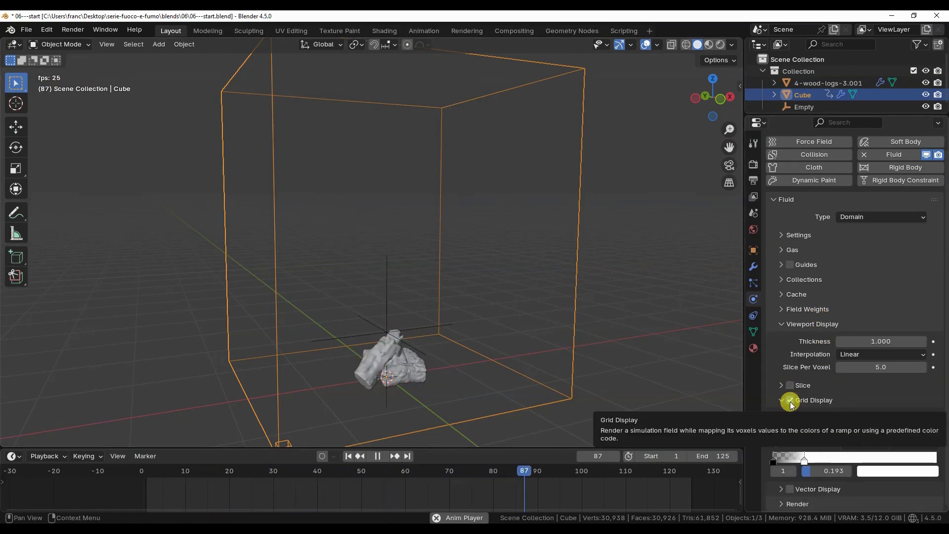
mouse_move(483, 381)
middle_down()
mouse_move(506, 379)
mouse_move(487, 380)
middle_up()
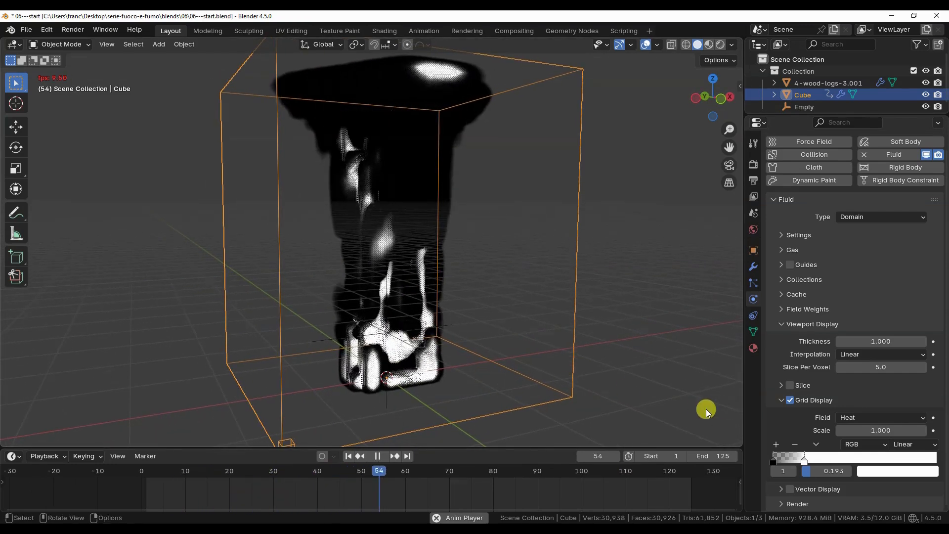
click(789, 400)
Temporarily enable Vector Display to view the velocity vectors during playback, stopping at frame 87
click(790, 489)
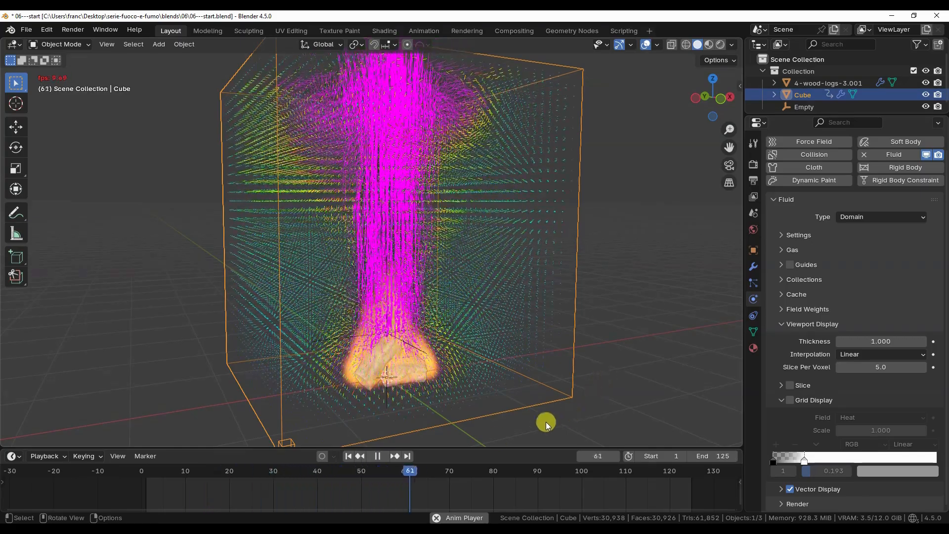
click(367, 456)
click(790, 490)
Temporarily enable Slice on the Y axis and sweep its position through the domain, ending at 0.430
click(790, 385)
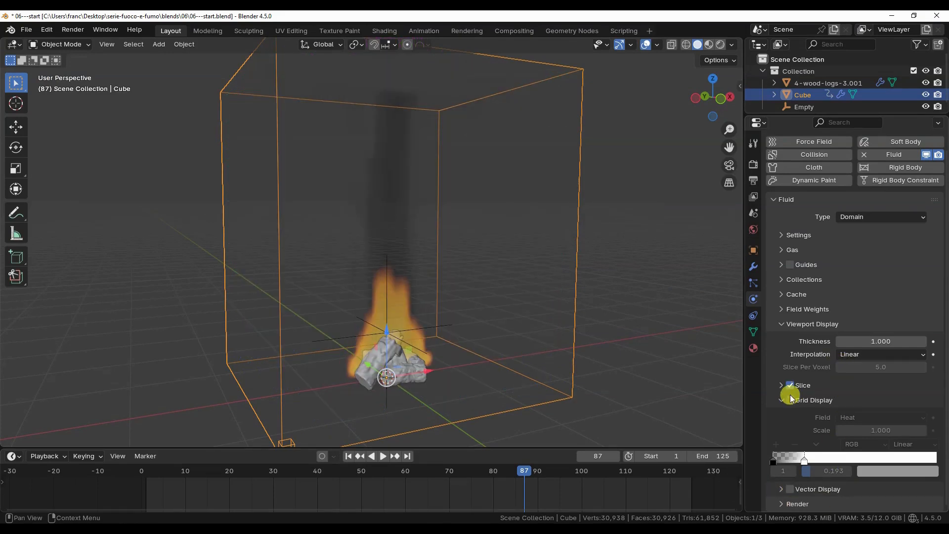
click(781, 385)
drag(885, 415, 870, 415)
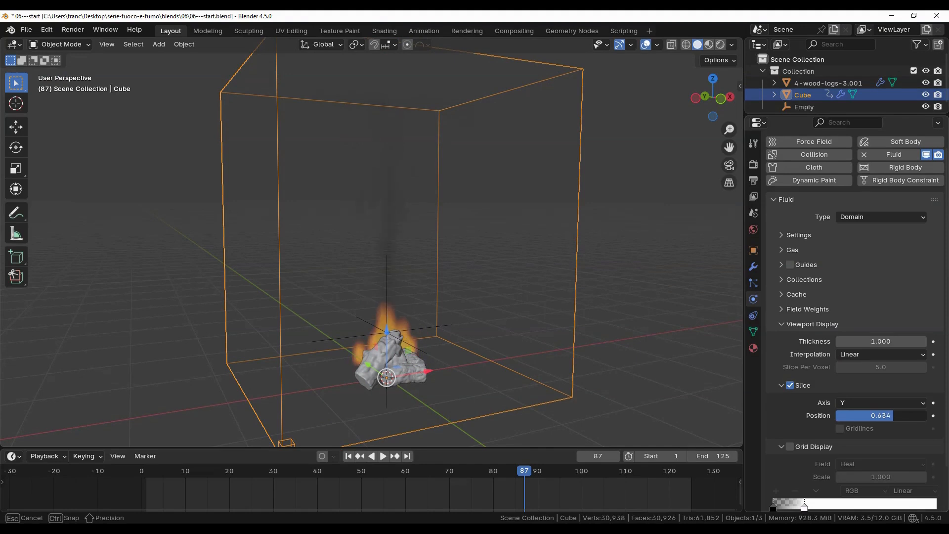
click(790, 385)
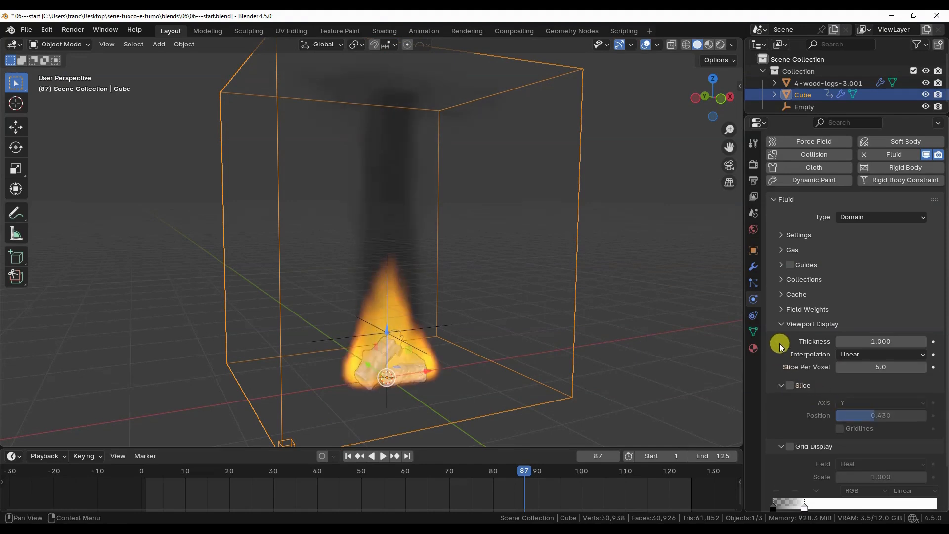